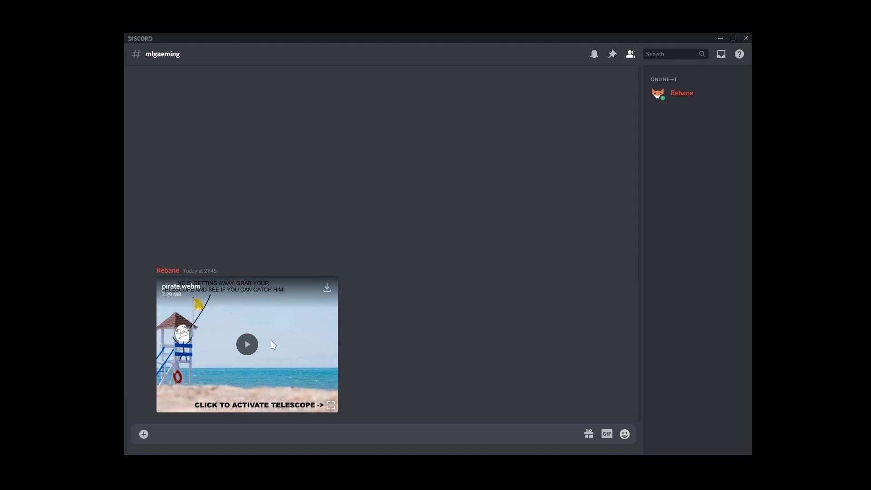
Play pirate.webm in the mlgaeming channel and skip ahead to 0:02
left_click(247, 348)
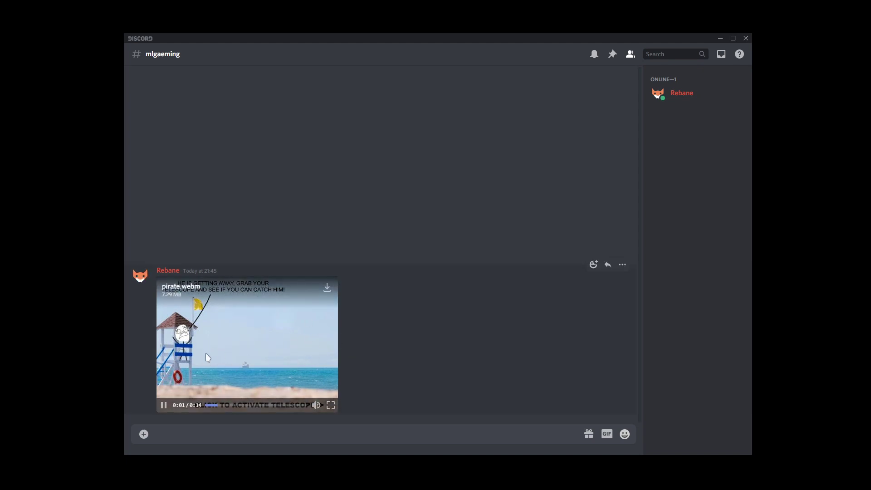
left_click(222, 404)
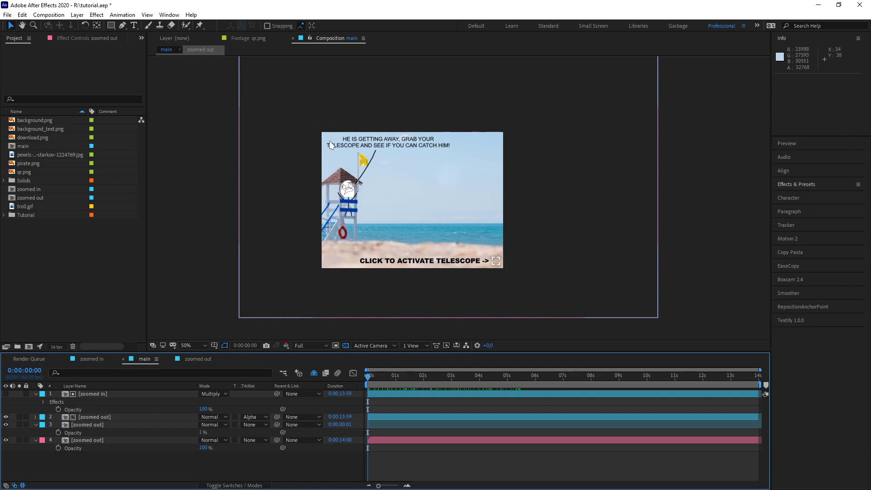
Move the playhead to 0:00:04:36 and hide then reshow the zoomed out layer
scroll(532, 171, "down", 1)
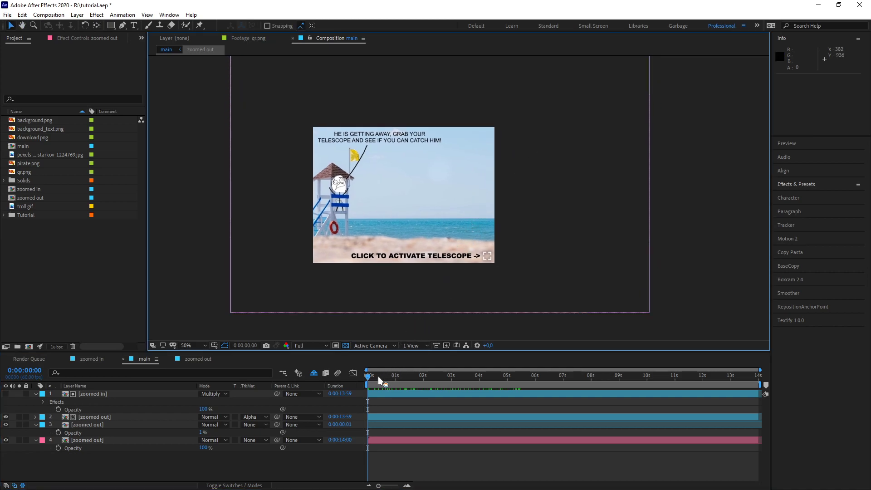
left_click_drag(371, 377, 503, 384)
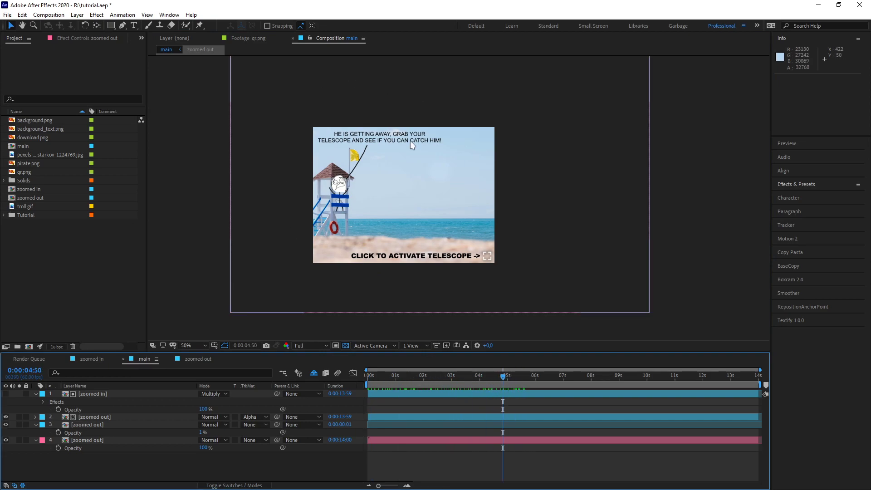
left_click(55, 442)
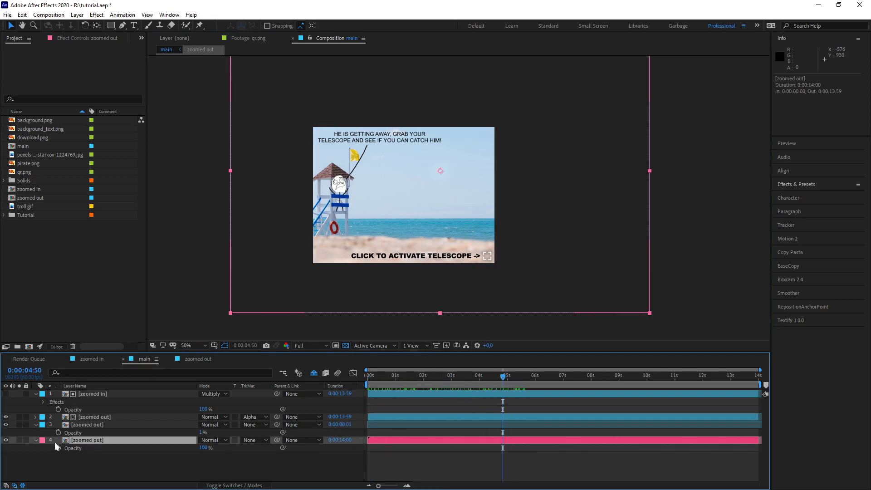
left_click(6, 441)
scroll(432, 203, "up", 3)
scroll(454, 205, "down", 1)
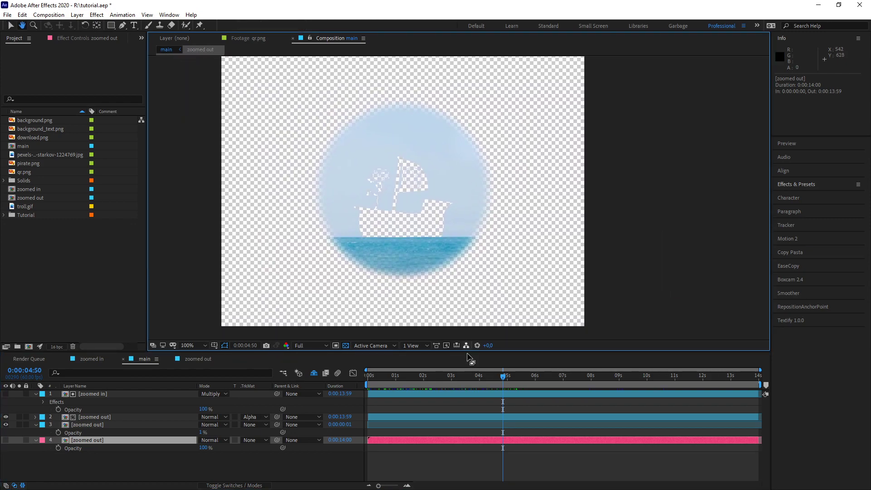
left_click(468, 378)
left_click(9, 440)
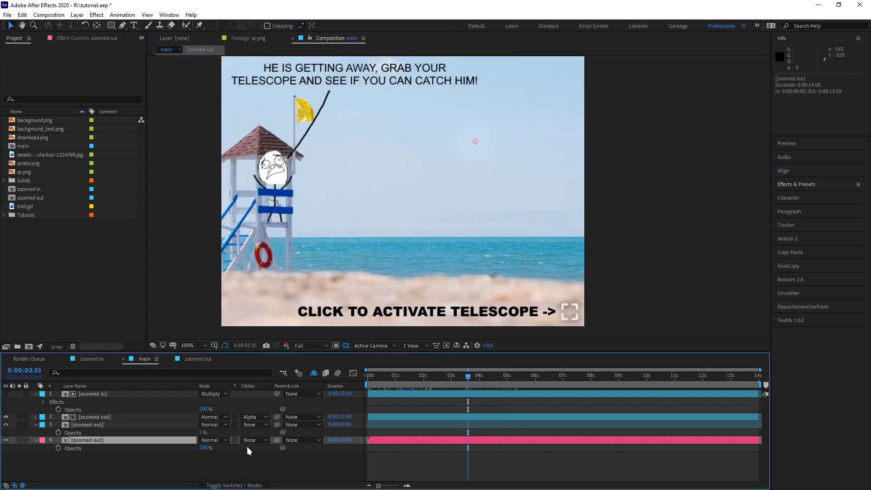
Drop the zoomed out layer's opacity to 0% and view the comp over black
left_click_drag(203, 452, 154, 454)
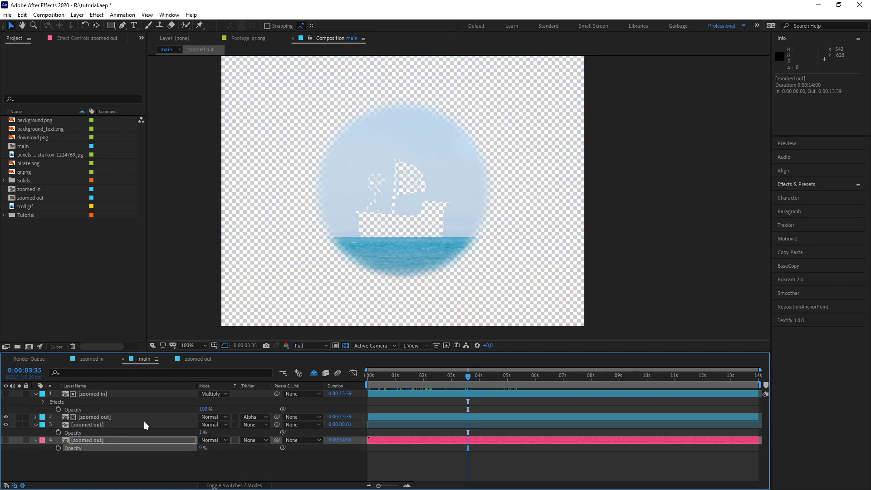
left_click(346, 346)
left_click_drag(468, 376, 577, 394)
left_click(392, 320)
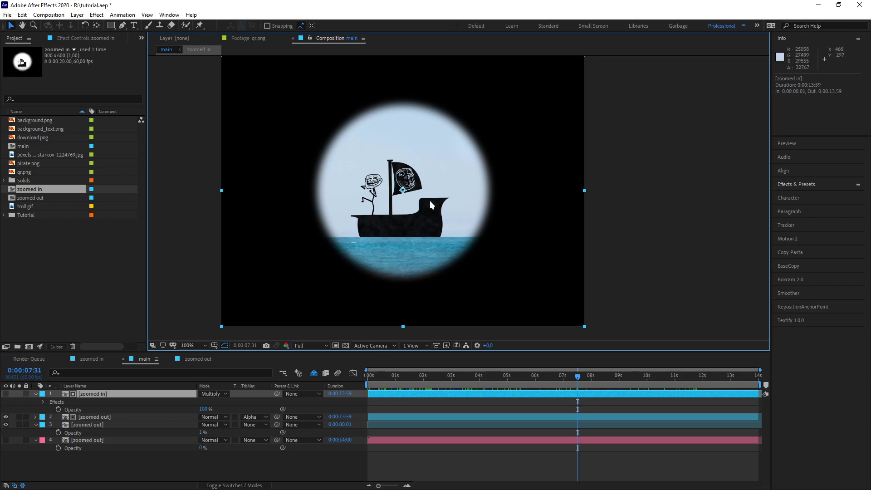
Open the zoomed in precomp, then return to the main composition
double_click(109, 399)
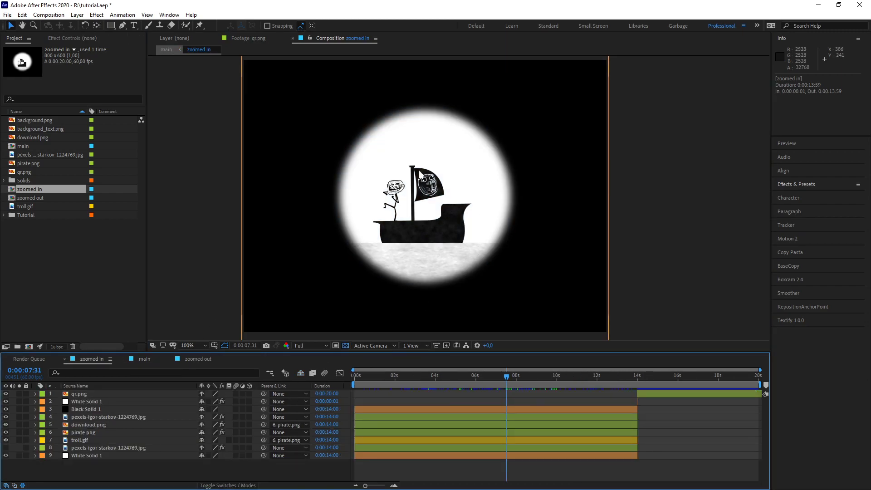
scroll(338, 157, "up", 1)
scroll(408, 237, "down", 2)
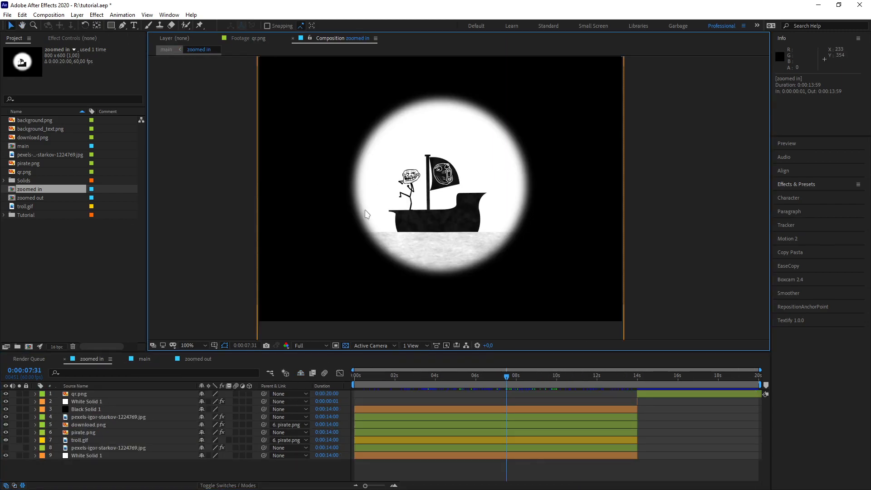
left_click(166, 49)
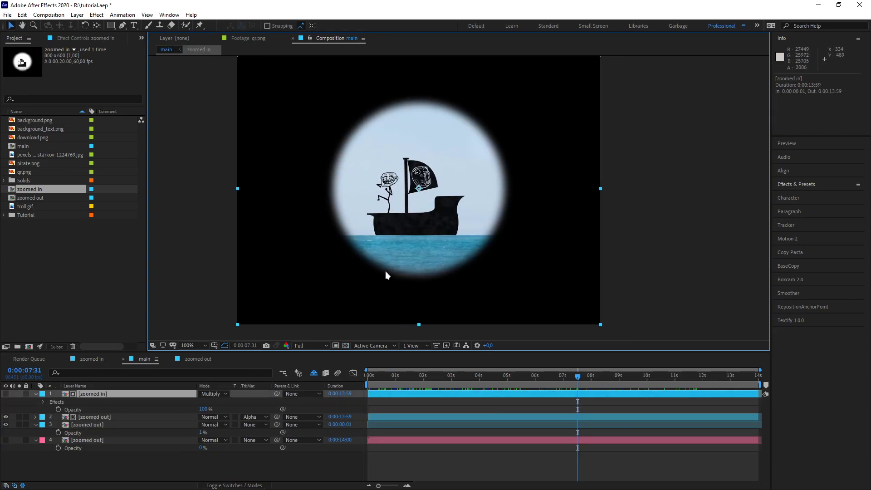
scroll(495, 298, "up", 1)
scroll(320, 274, "down", 1)
Scrub the zoomed out layer's opacity through 74% and 28% back to 100%
left_click(136, 441)
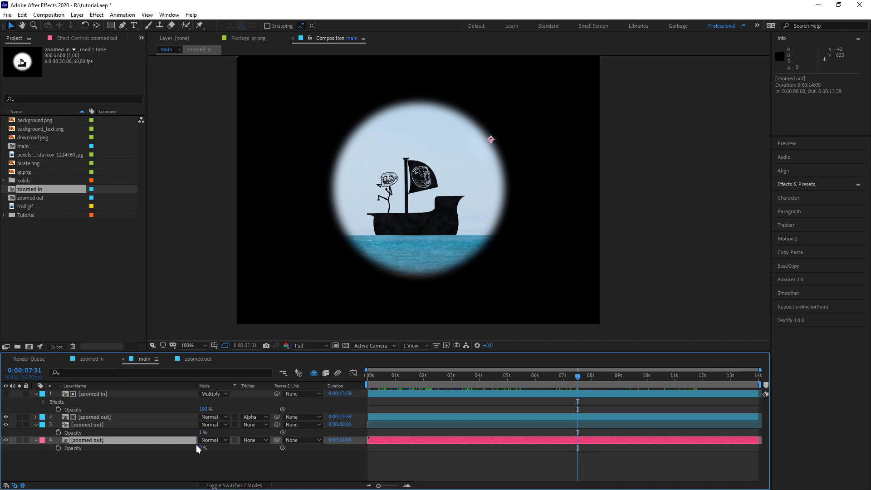
left_click_drag(201, 449, 235, 449)
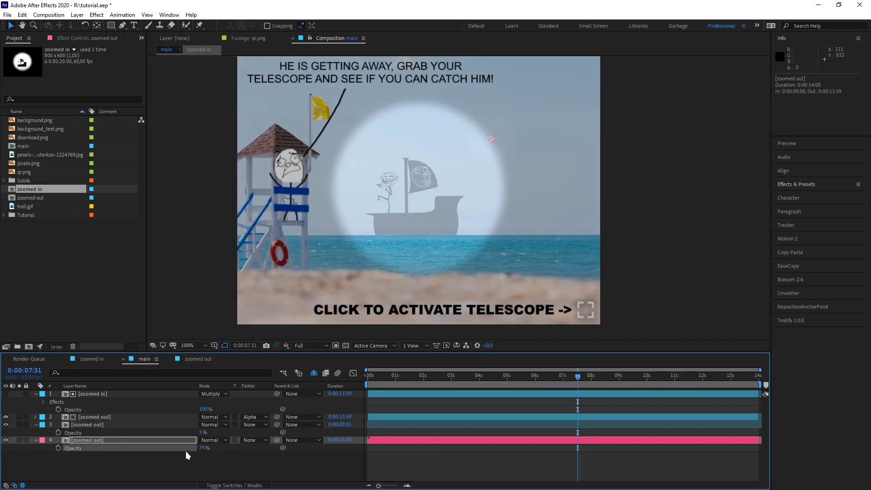
left_click_drag(202, 449, 182, 449)
key("period")
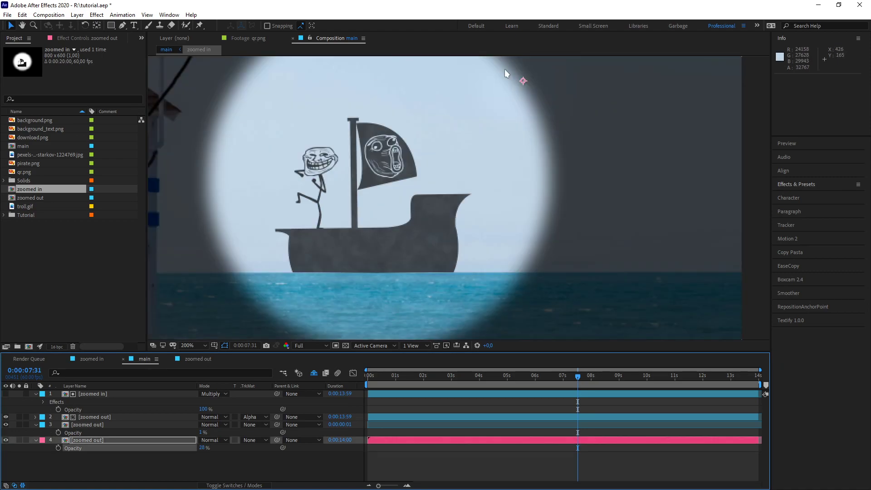
key("comma")
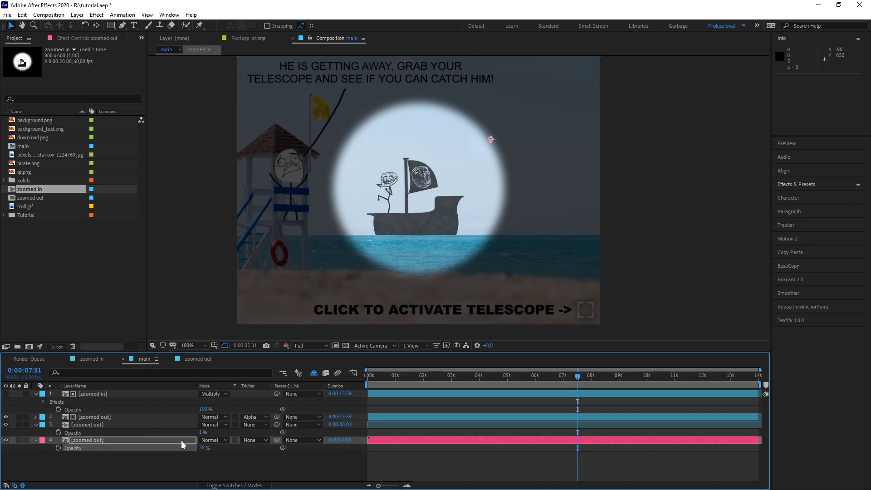
left_click_drag(202, 450, 222, 449)
Delete the 11 selected project items, confirming the deletion
left_click(28, 119)
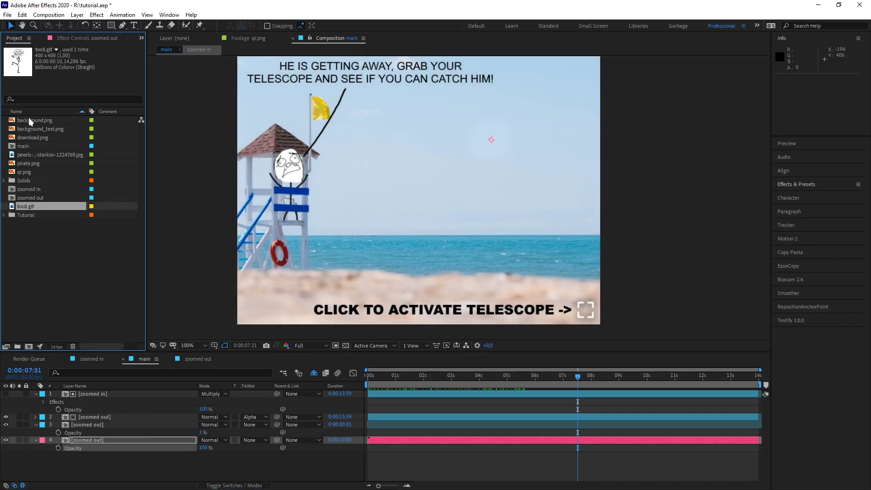
key("ctrl+a")
key("Delete")
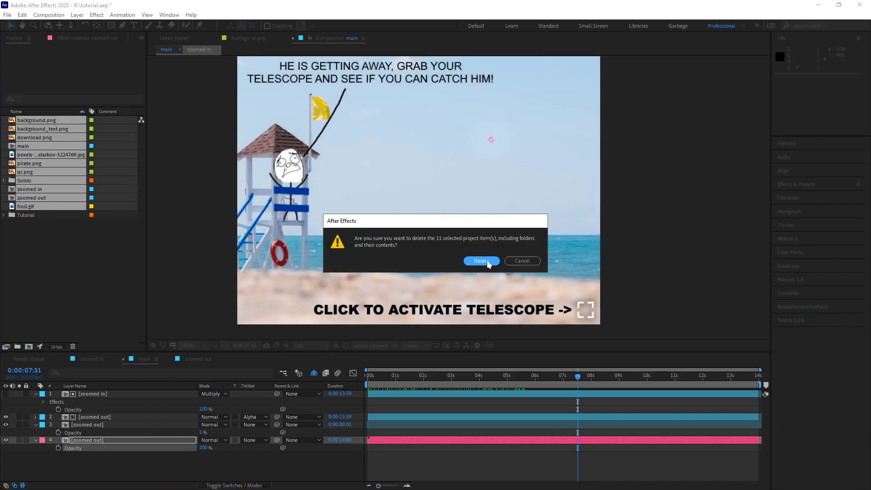
left_click(488, 263)
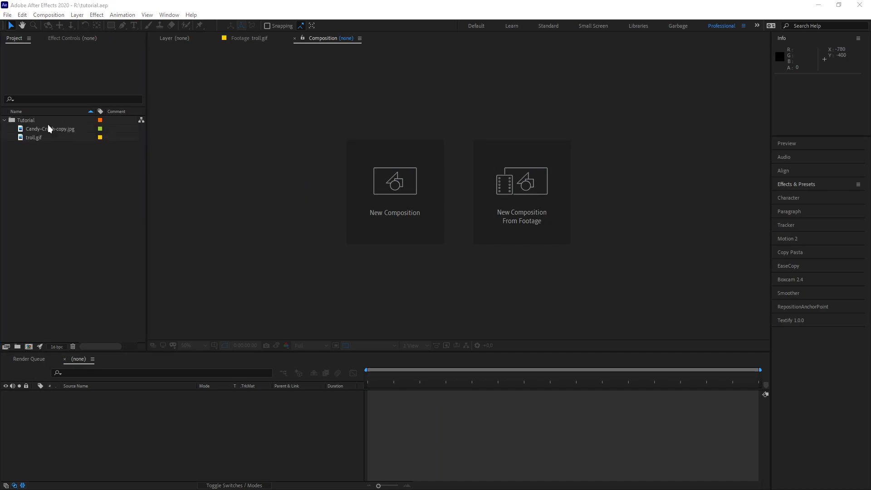
Preview the remaining Candy-Crush-copy.jpg and troll.gif footage
double_click(40, 128)
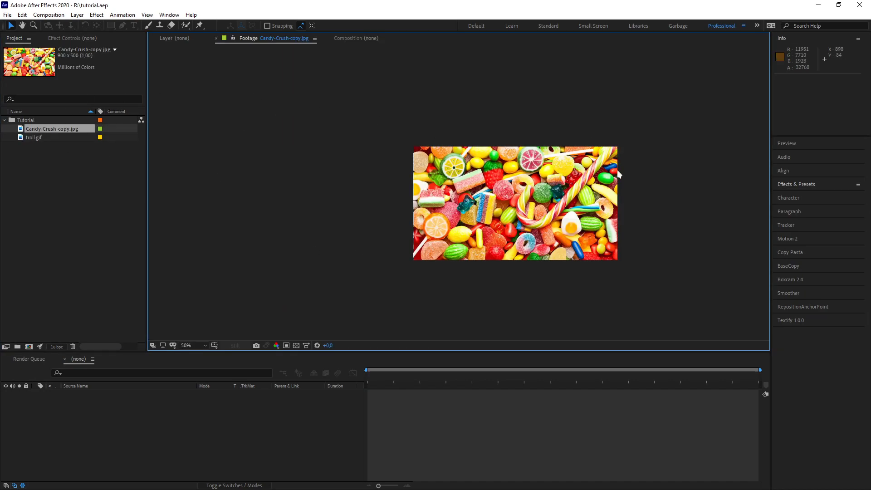
double_click(32, 137)
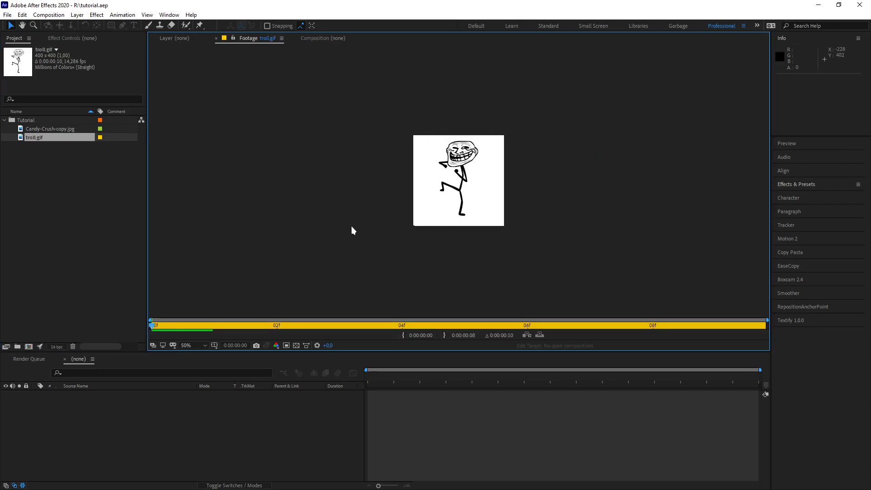
double_click(45, 129)
left_click(47, 194)
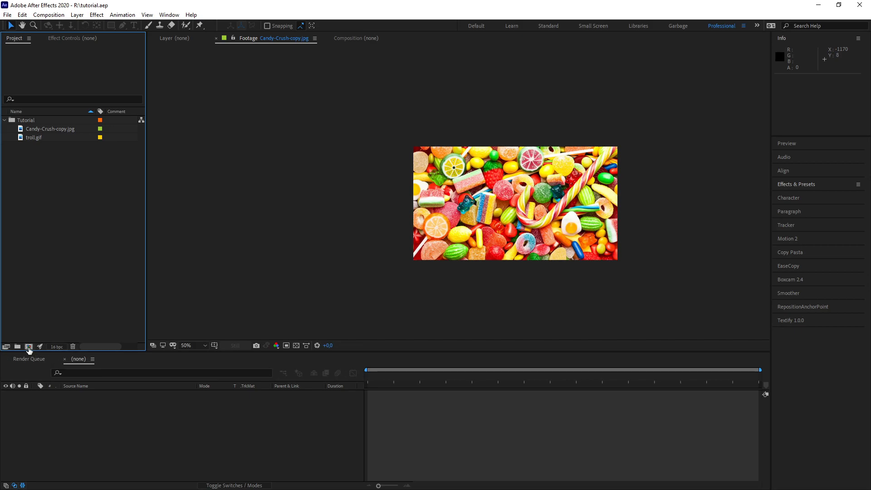
Create two new compositions named Decoy and Fullscreen
left_click(29, 346)
left_click_drag(660, 87, 459, 87)
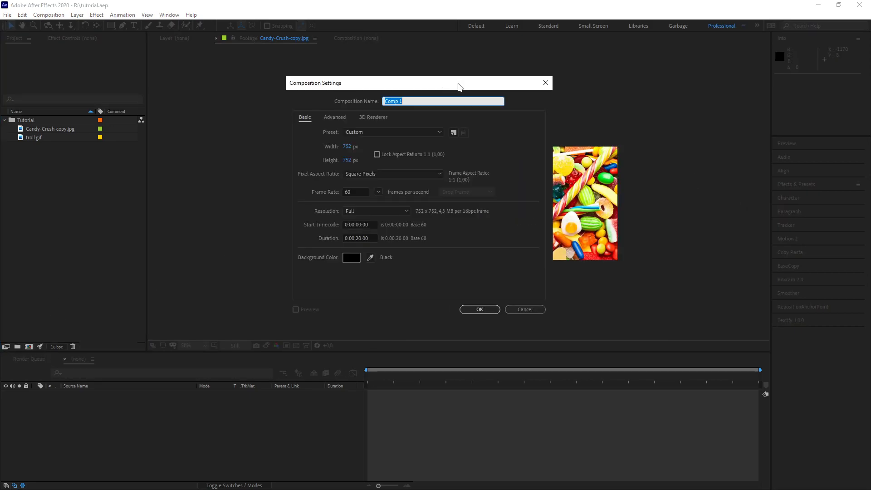
type("Decoy")
key("Return")
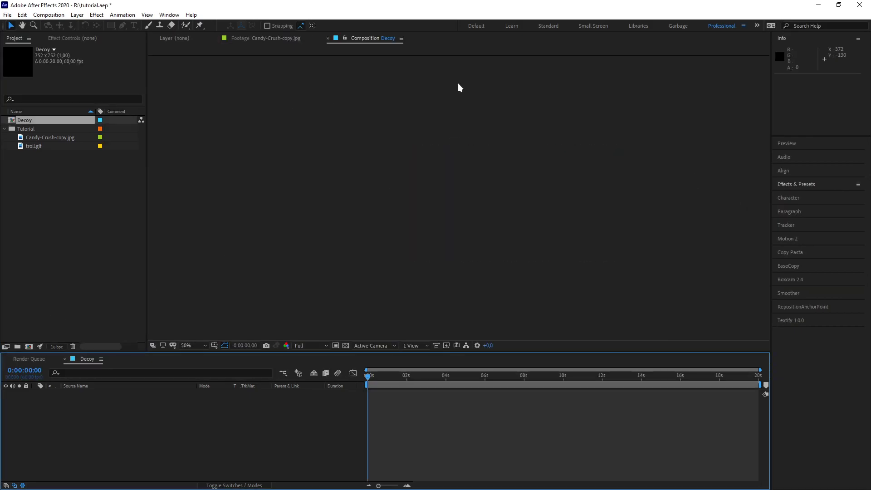
left_click(29, 347)
type("F")
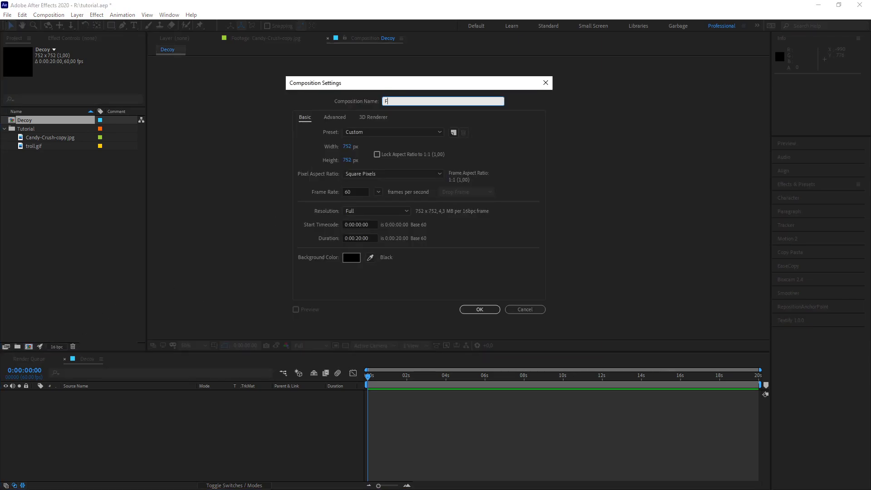
type("ullscreen")
key("Return")
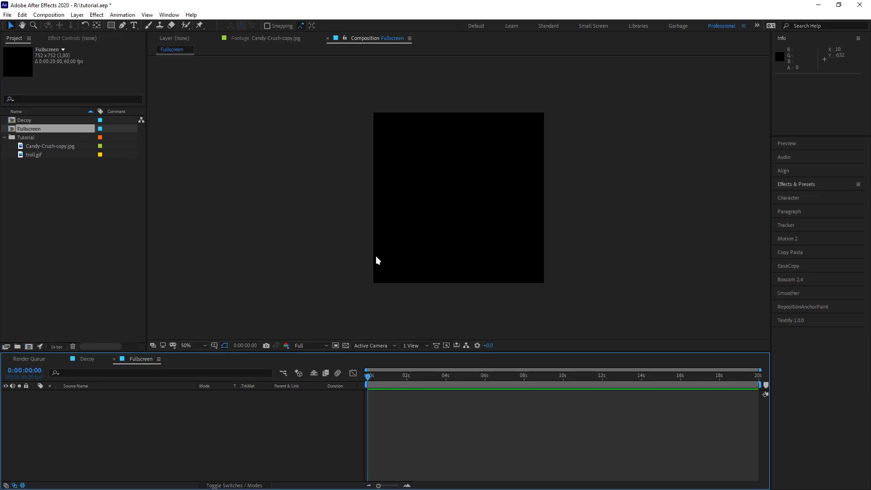
Add Candy-Crush-copy.jpg to Decoy at 159% scale with 'WATCH THIS VIDEO' / 'IN FULLSCREEN' text
left_click_drag(50, 146, 370, 412)
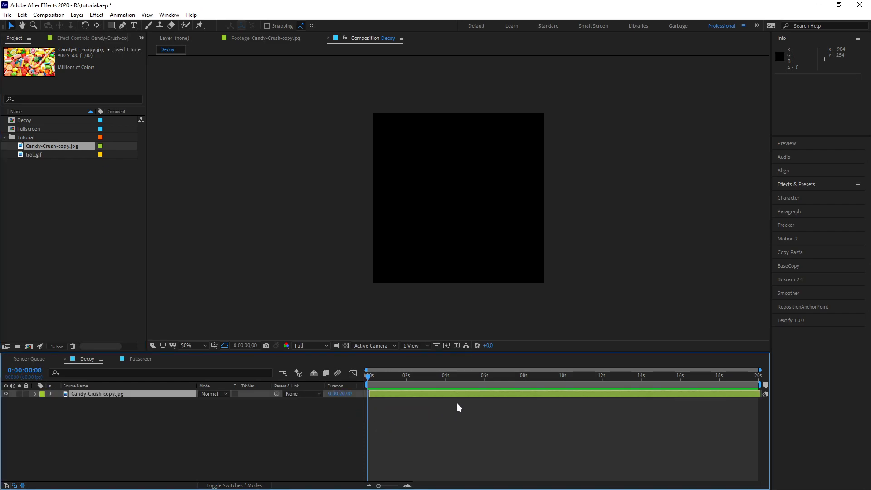
left_click_drag(563, 198, 621, 198)
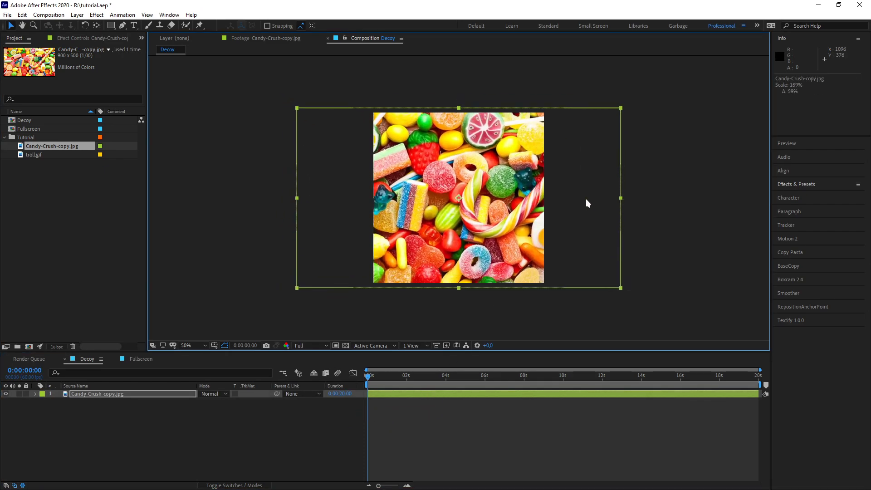
right_click(363, 440)
mouse_move(398, 322)
left_click(468, 334)
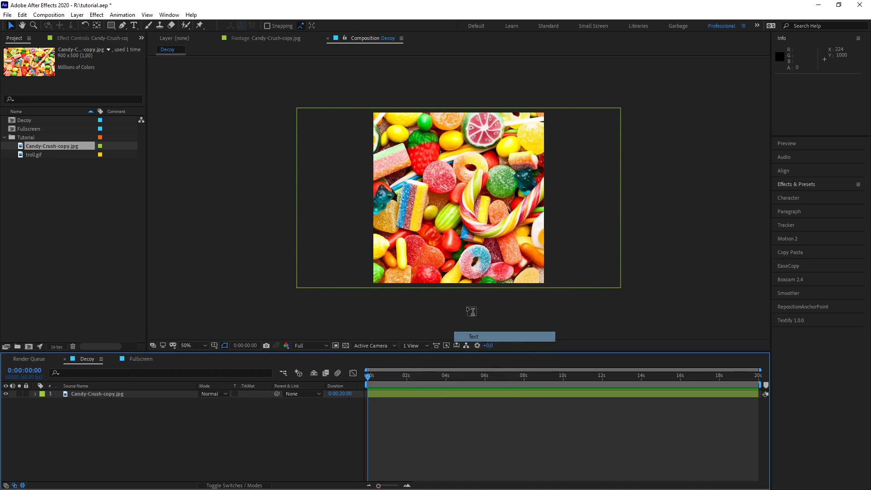
type("CLICK")
key("ctrl+a")
type("WATCH THIS VIDEO")
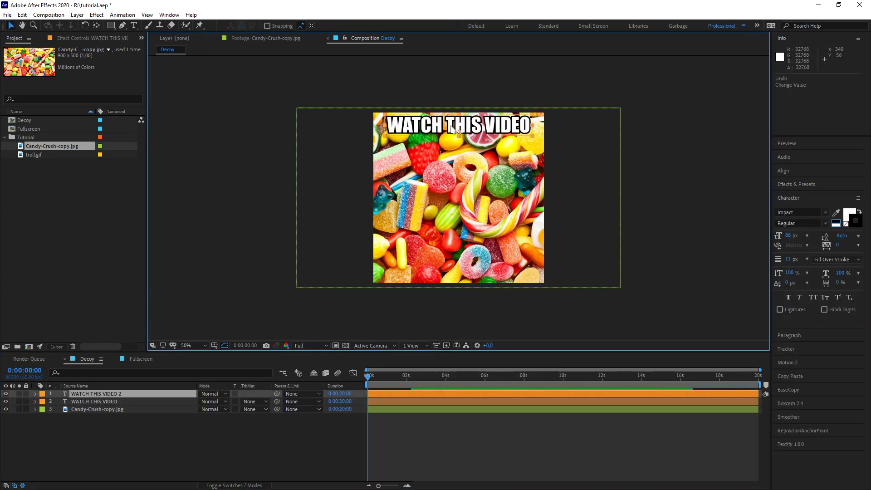
type("IN FULLSCREENv")
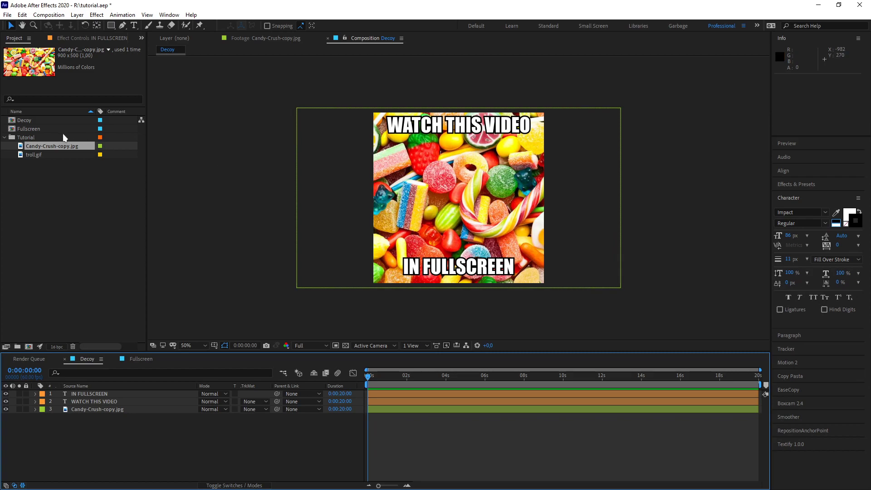
Fill the Fullscreen comp with a black solid and the troll.gif layer above it
left_click(143, 360)
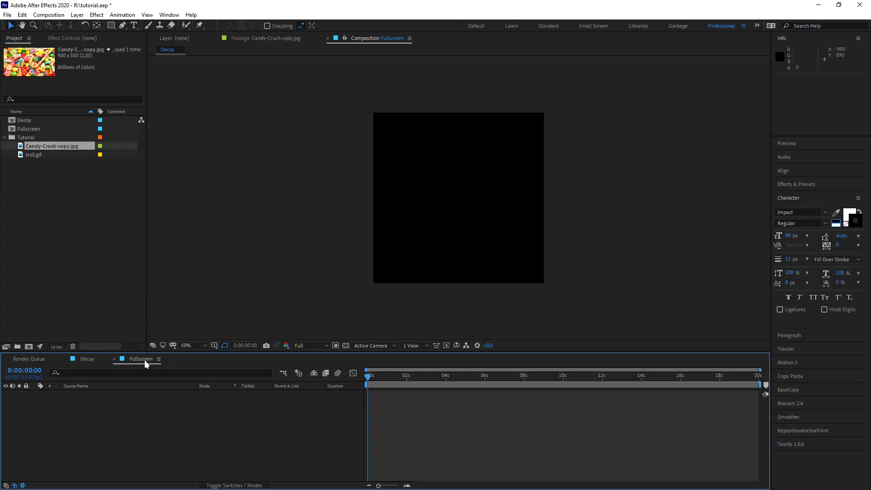
right_click(111, 417)
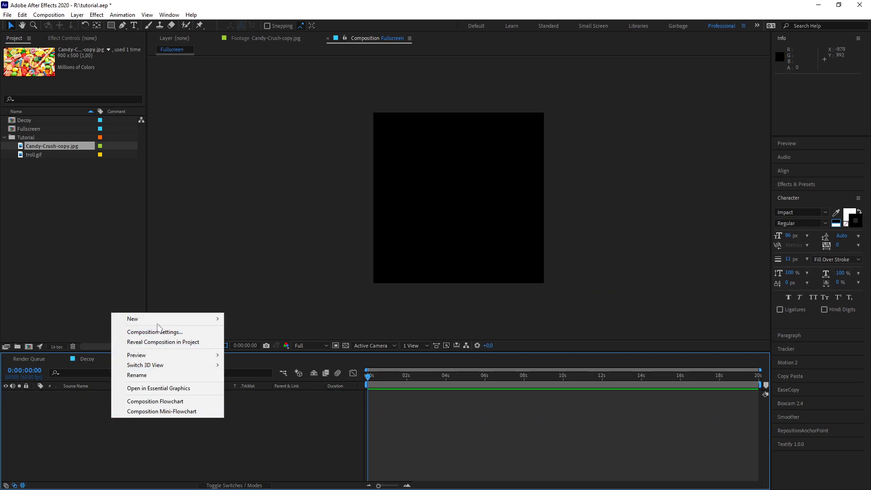
mouse_move(132, 317)
left_click(243, 343)
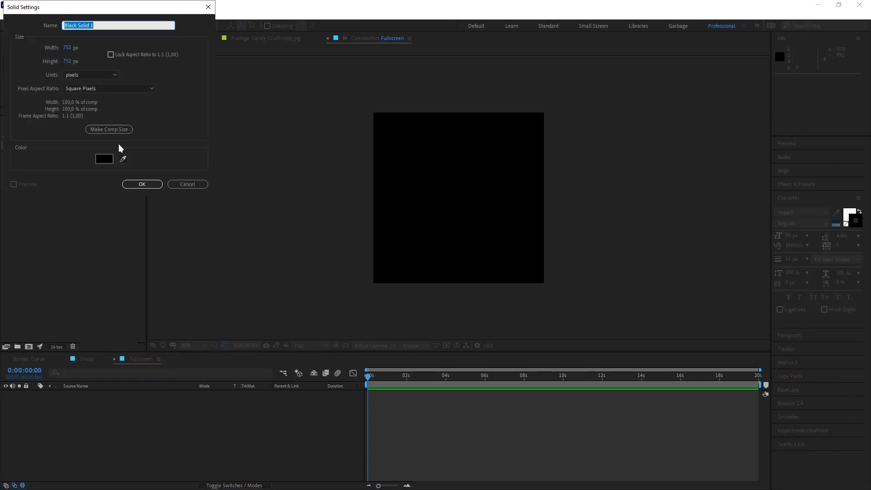
left_click(142, 184)
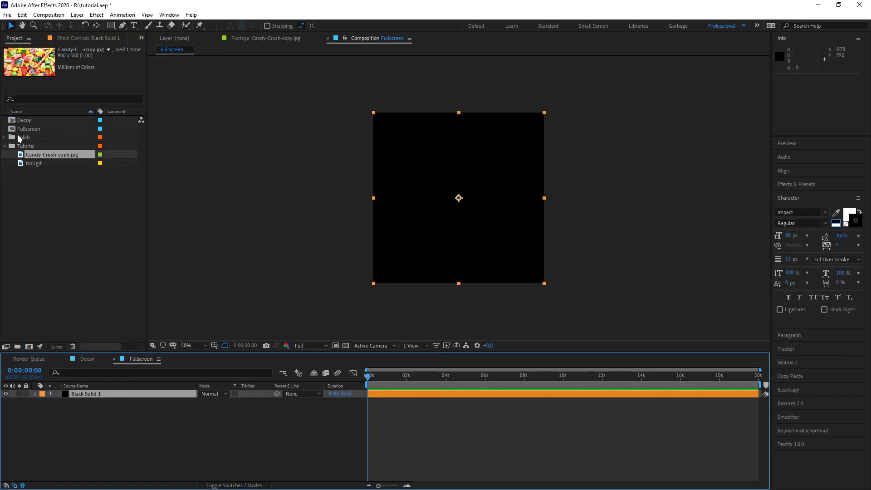
left_click_drag(33, 168, 380, 400)
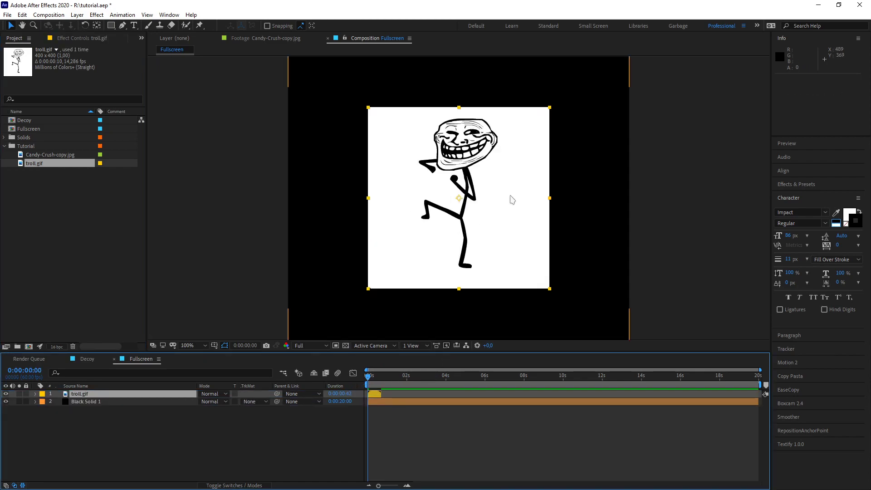
key("slash")
left_click(89, 359)
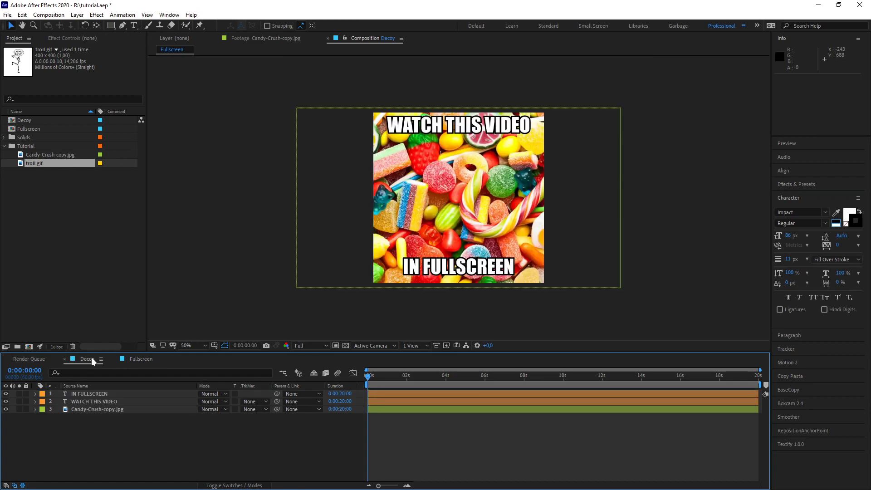
Invert the troll.gif colours, then make a new composition from the Fullscreen comp
left_click(139, 359)
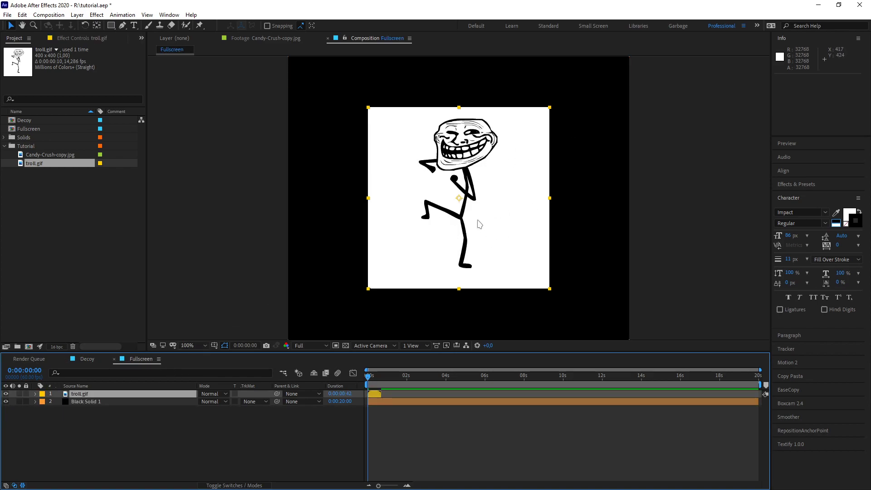
key("ctrl+shift+i")
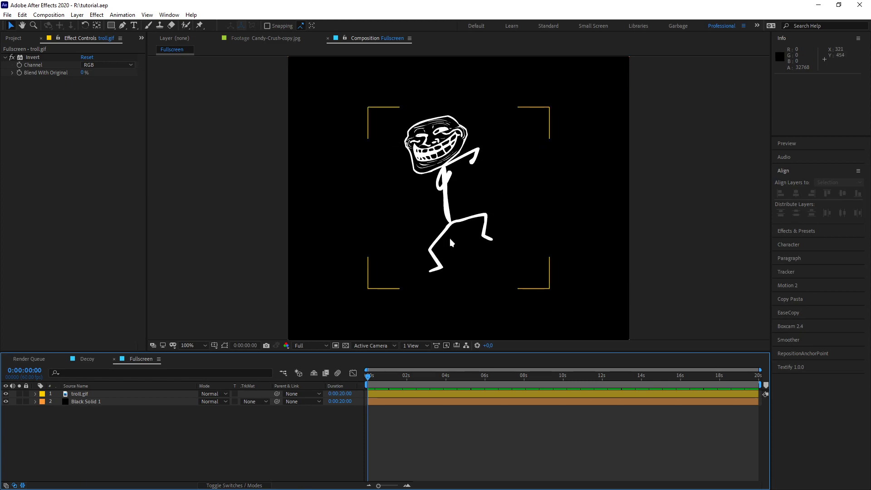
left_click(88, 358)
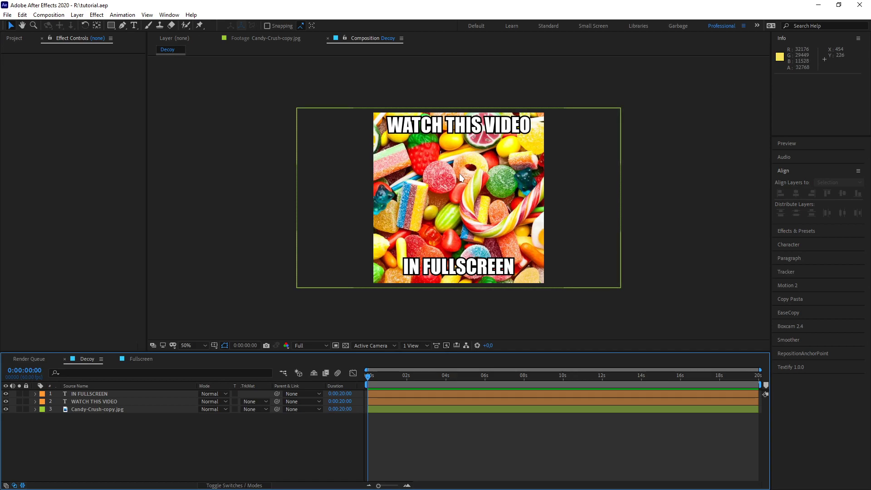
left_click(146, 359)
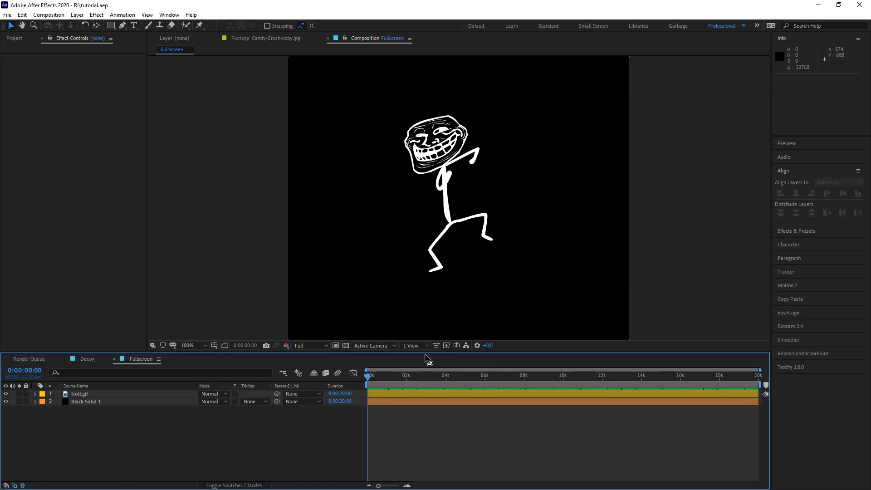
left_click(16, 39)
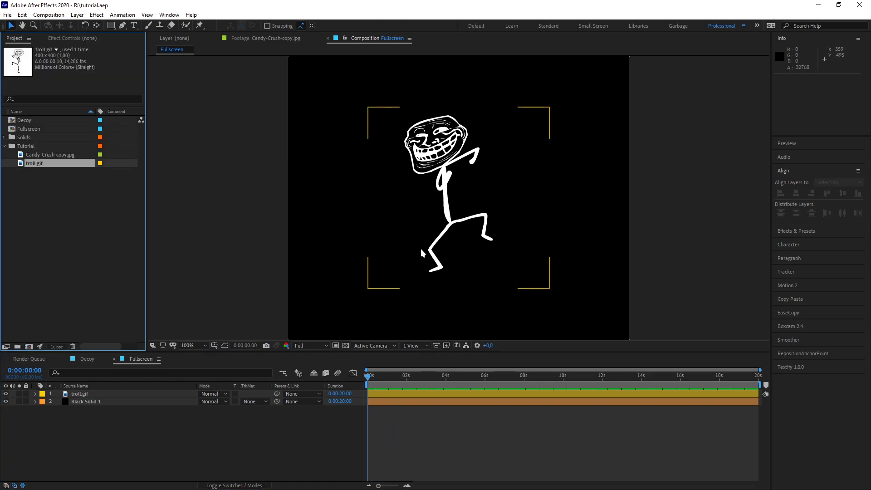
left_click_drag(49, 130, 27, 347)
Place Decoy beneath Fullscreen and rename the Fullscreen 2 composition to Main
left_click_drag(25, 124, 190, 427)
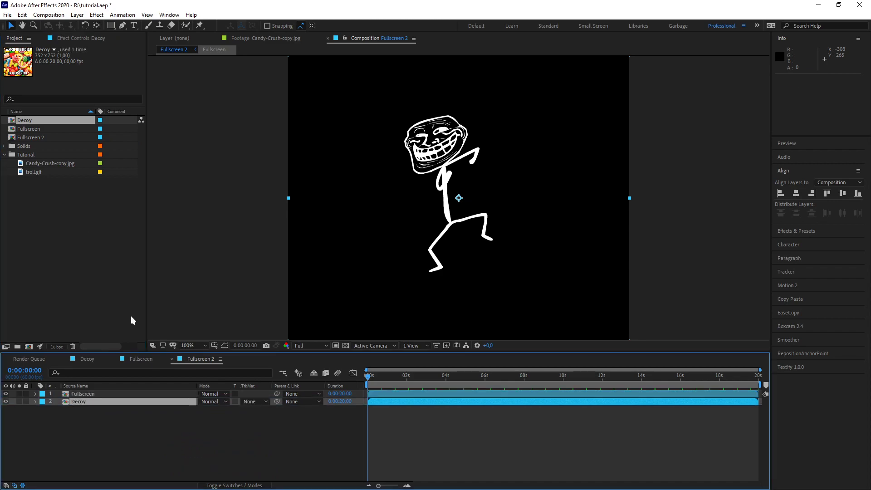
right_click(33, 136)
left_click(69, 145)
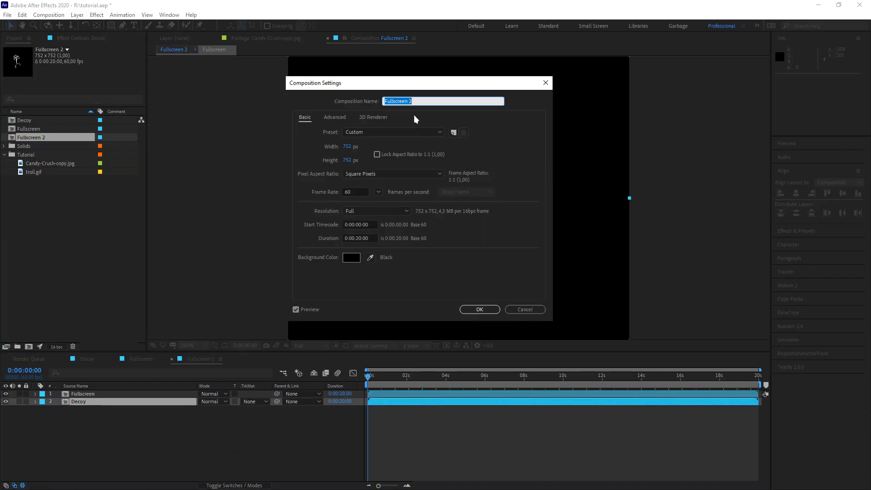
type("Main")
key("Return")
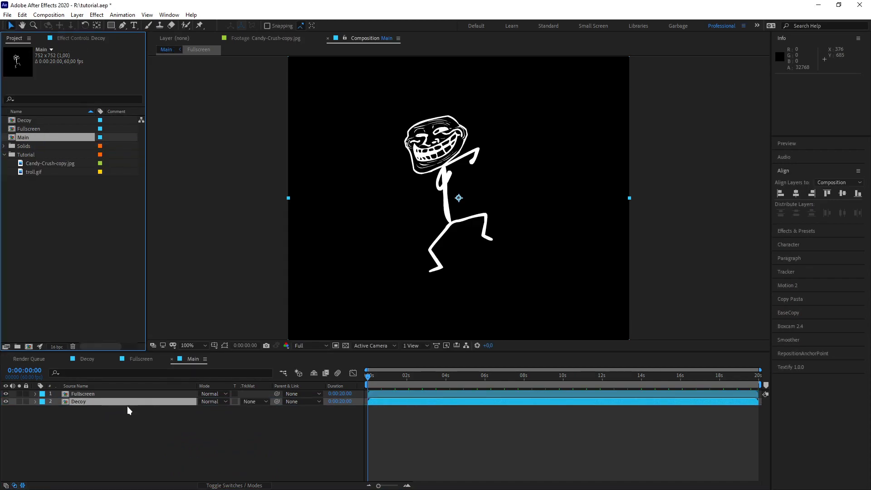
Apply Set Channels to the Fullscreen layer with alpha taken from Luminance
left_click(171, 394)
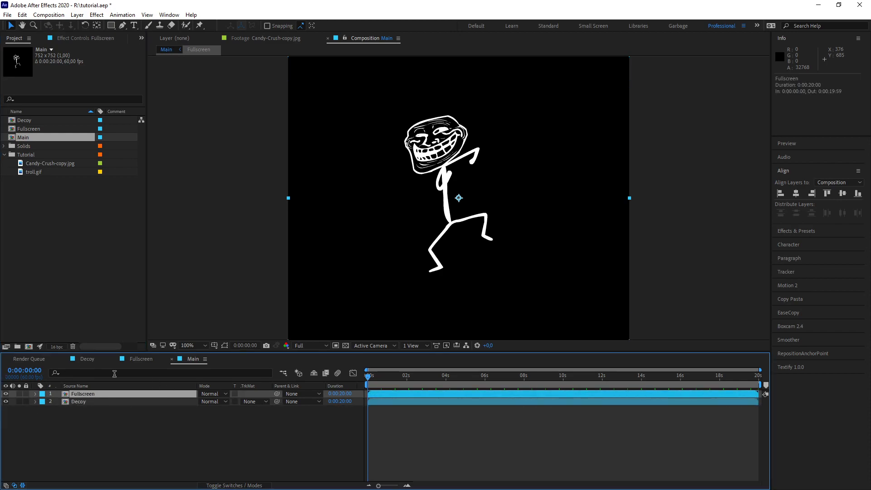
left_click(800, 231)
left_click(793, 196)
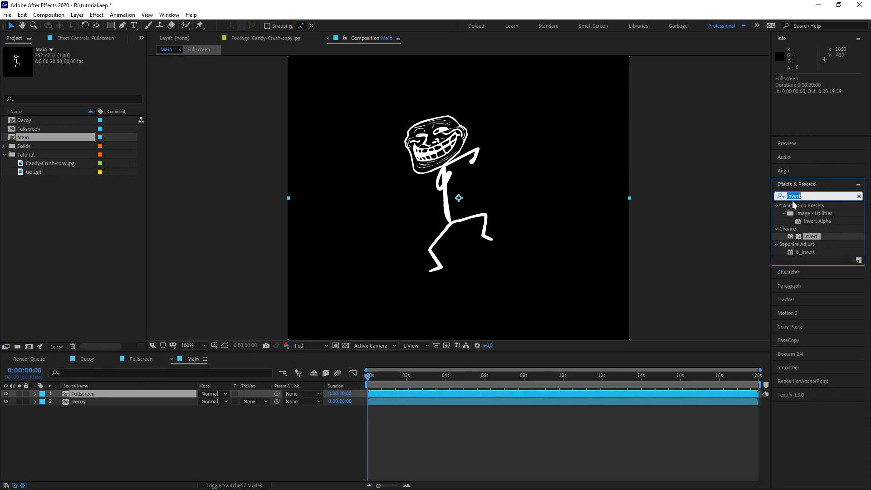
type("set m")
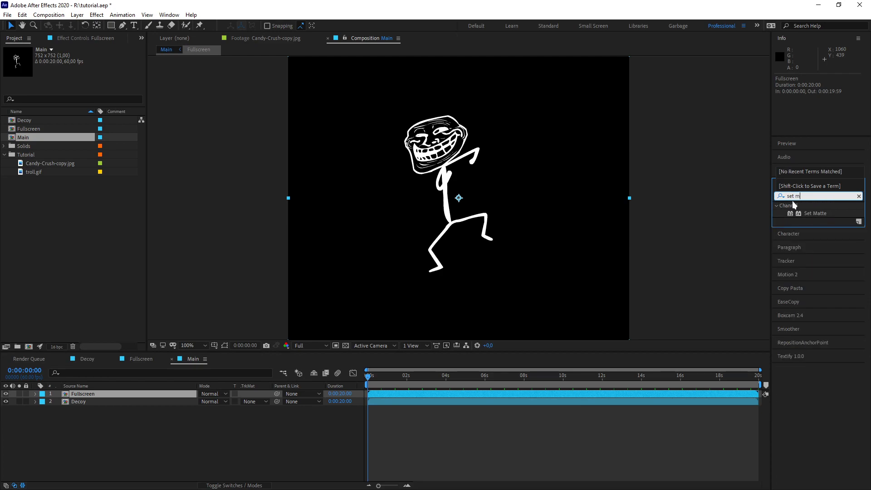
key("BackSpace")
type("chan")
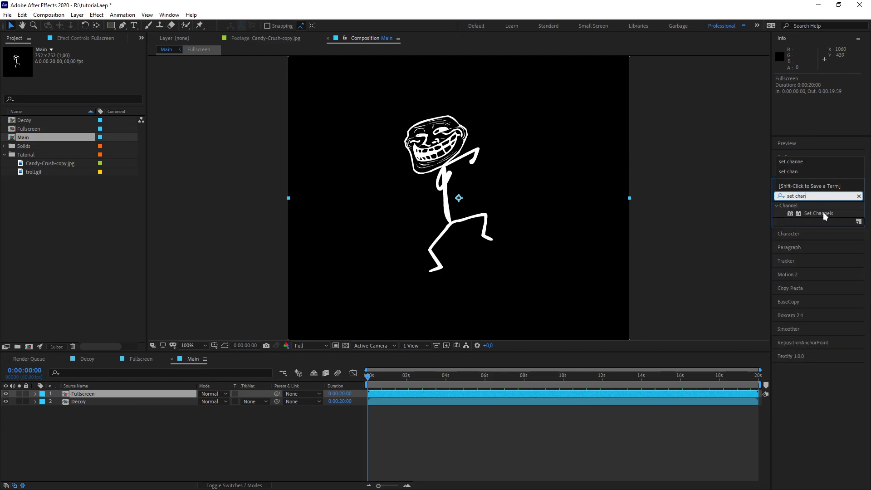
left_click_drag(823, 214, 102, 392)
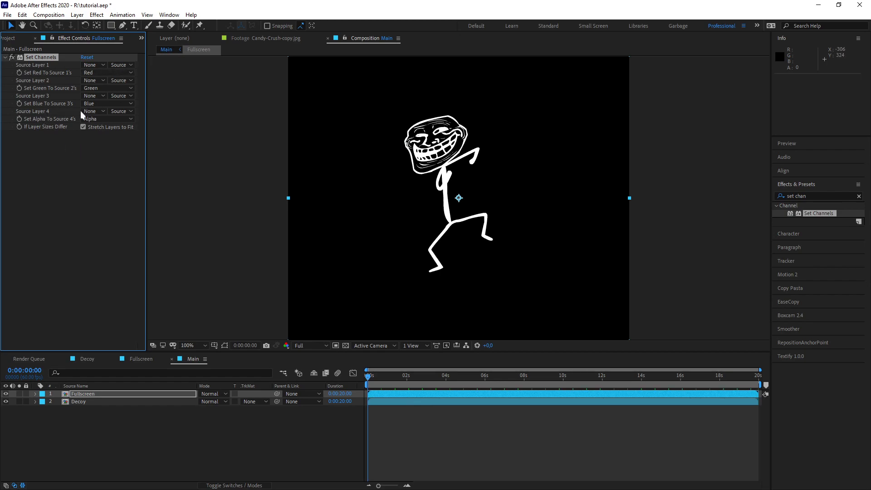
left_click(96, 118)
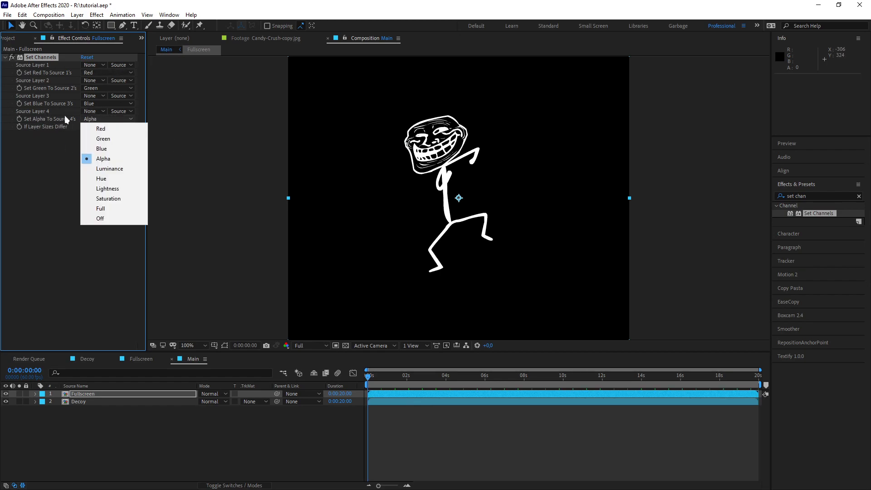
left_click(109, 168)
mouse_move(372, 380)
left_mouse_down()
mouse_move(397, 382)
mouse_move(367, 385)
left_mouse_up()
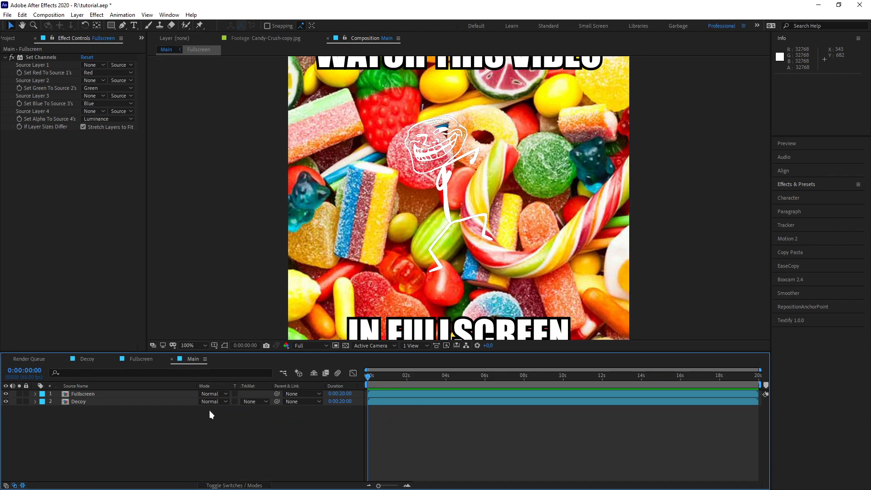
Duplicate the Decoy layer and trim the copy to end after its first frame
key(";")
left_click(116, 402)
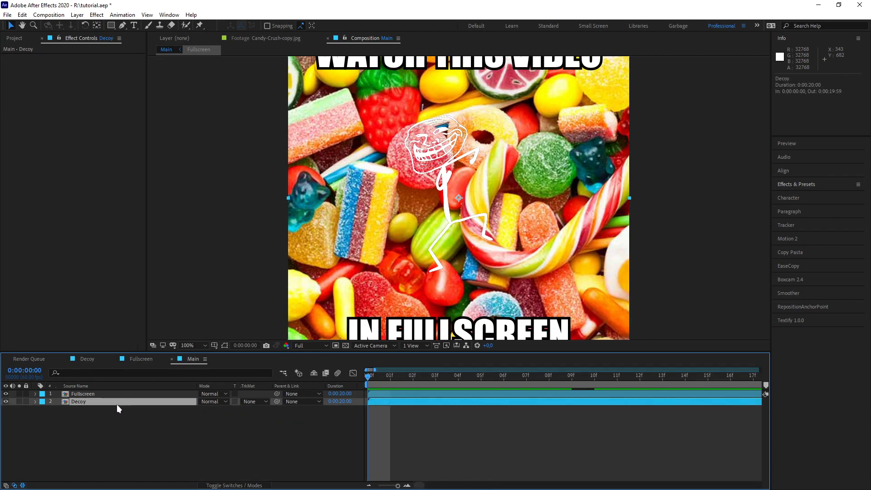
key("ctrl+d")
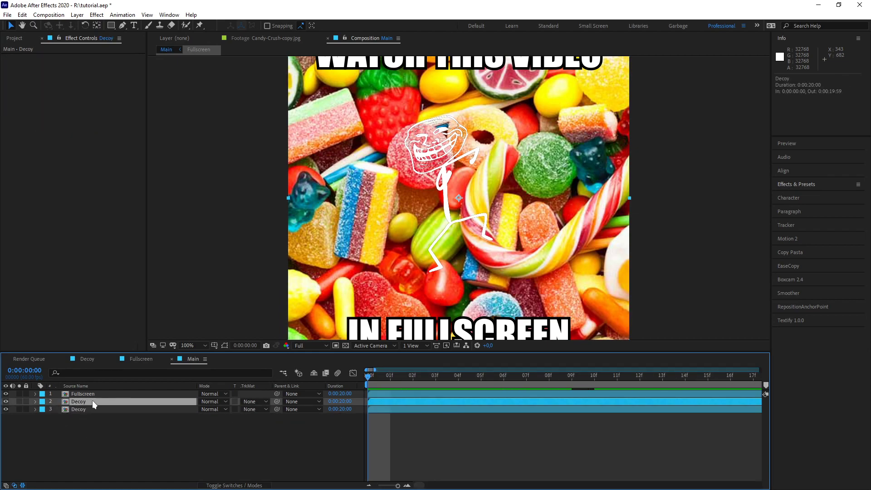
left_click(382, 409)
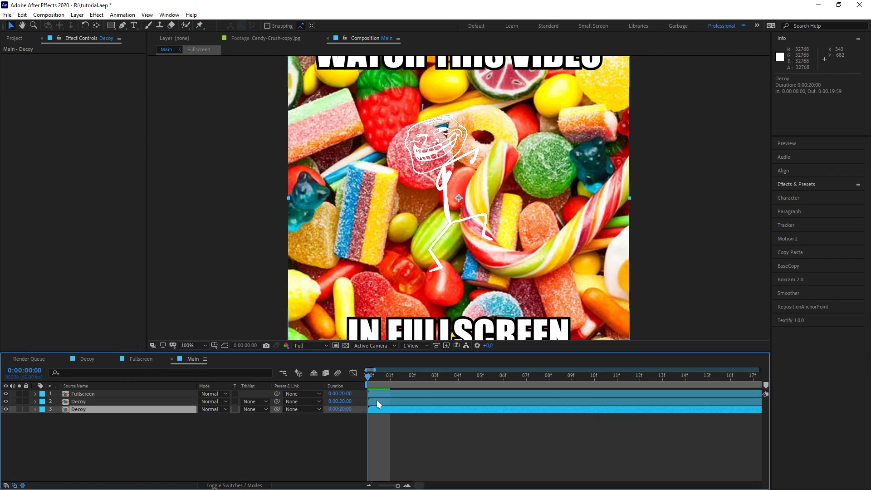
key("alt+]")
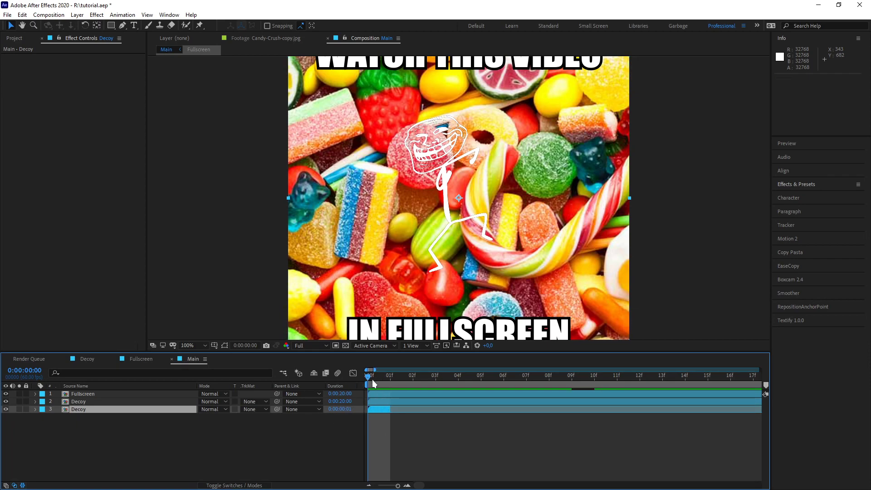
left_click_drag(374, 383, 396, 387)
key("ctrl+z")
key("ctrl+shift+z")
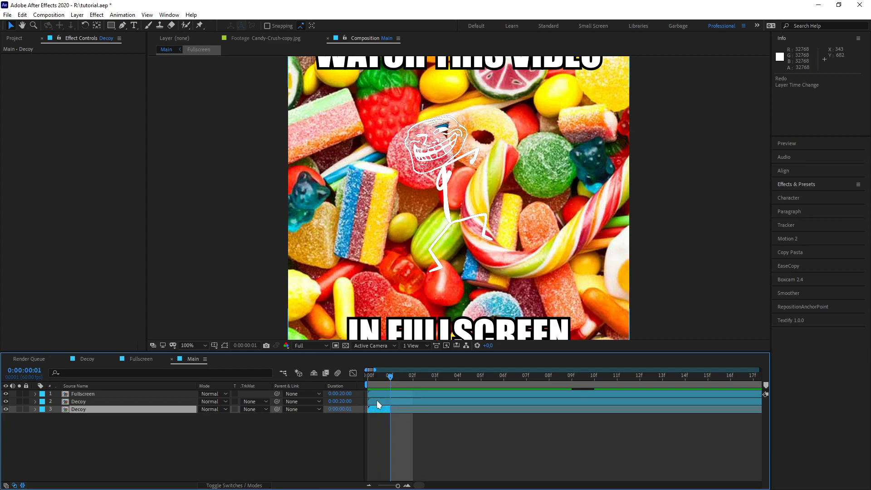
Trim the Fullscreen and Decoy layers to start at frame 1, then check frame 1
left_click(79, 398)
left_click(78, 394, "shift")
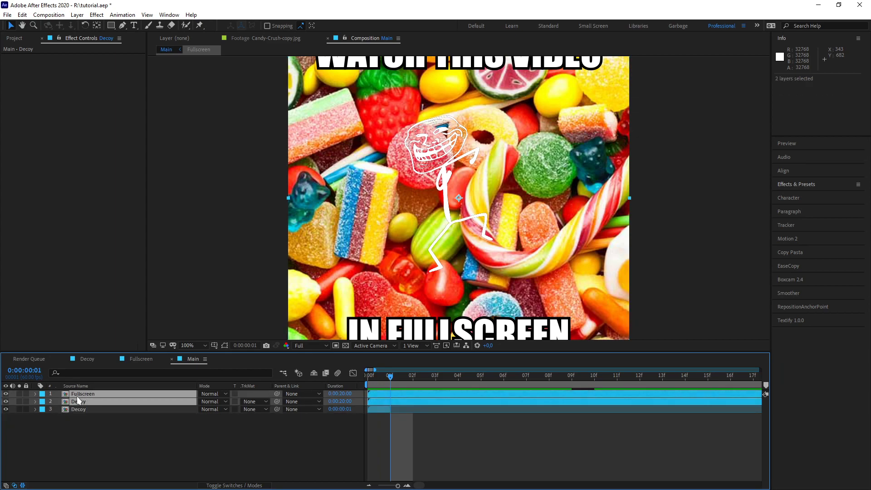
key("alt+[")
left_click_drag(389, 384, 369, 384)
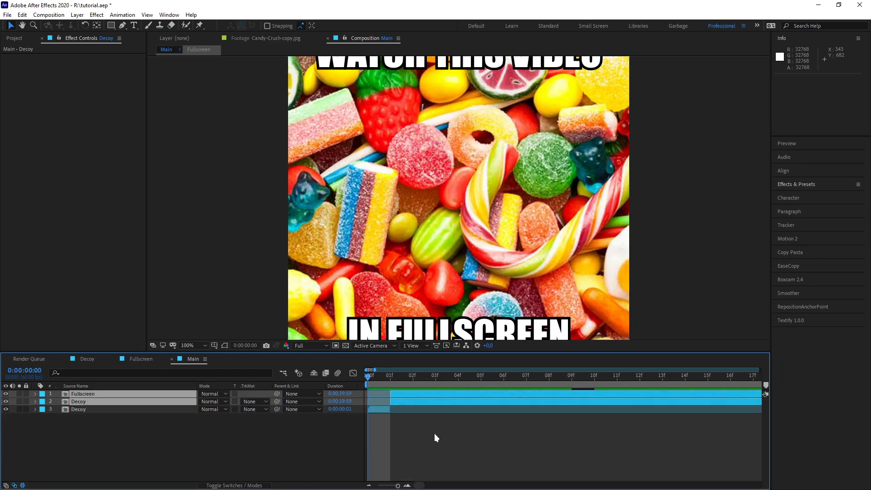
left_click(434, 434)
key("comma")
key("comma")
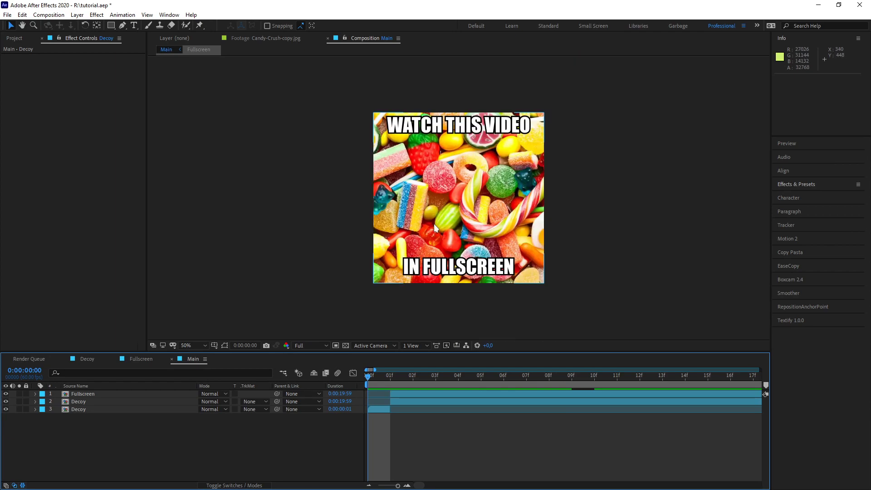
left_click(113, 410)
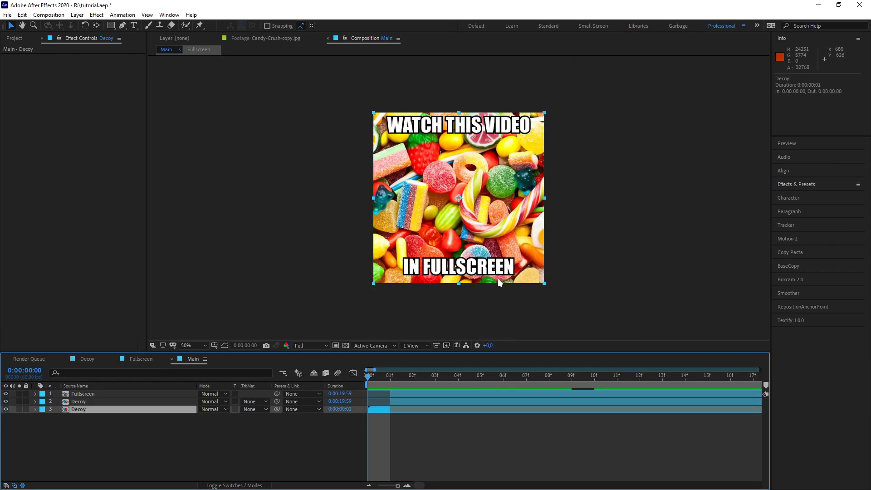
left_click(389, 375)
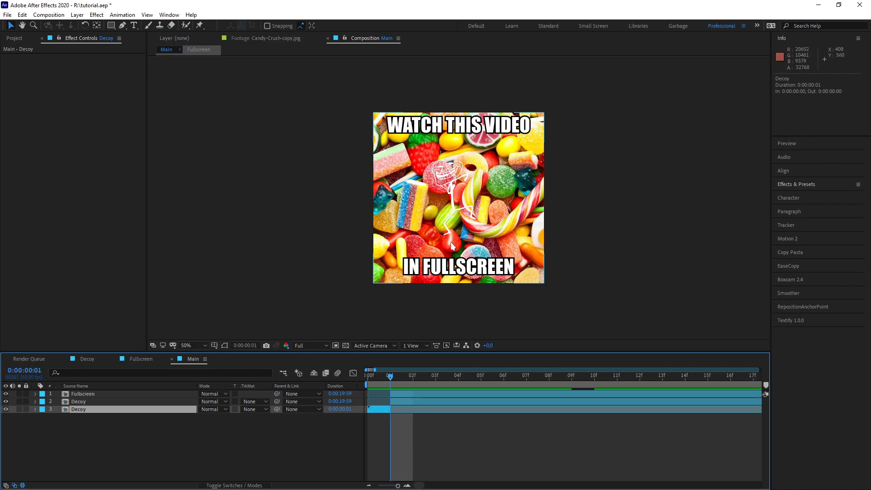
left_click(428, 443)
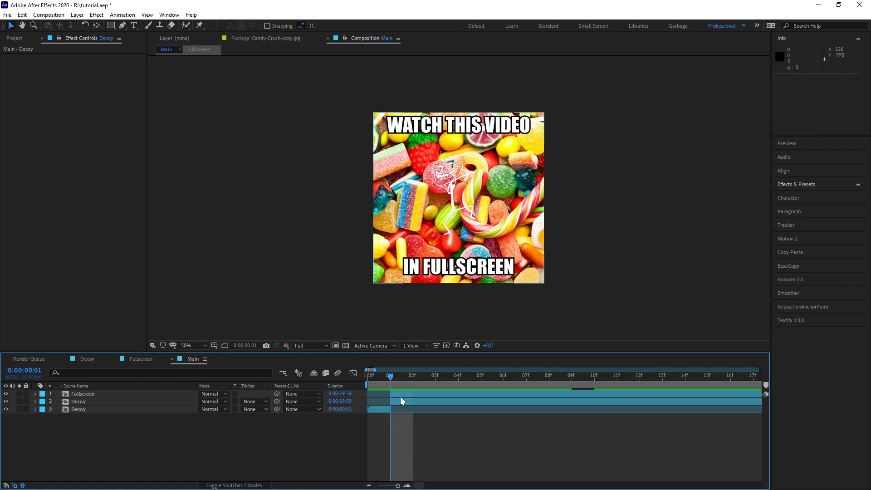
Set Decoy layer 2's track matte to Alpha Matte "Fullscreen"
left_click(94, 401)
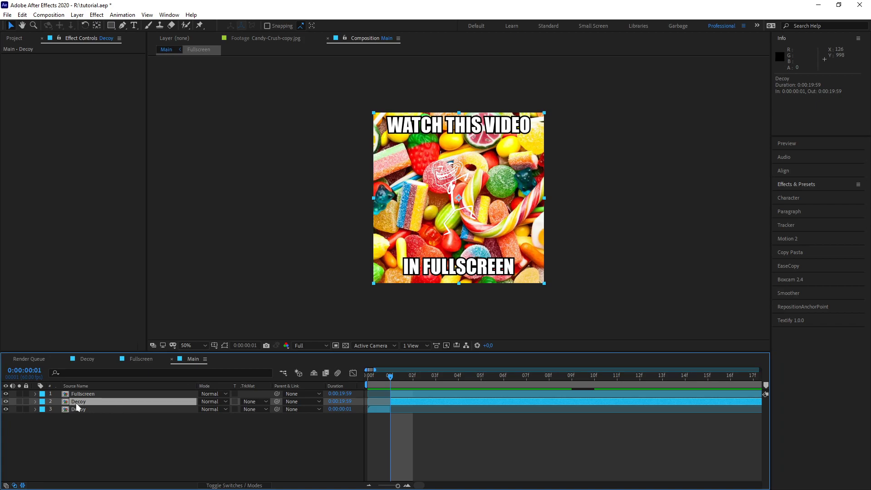
left_click(257, 401)
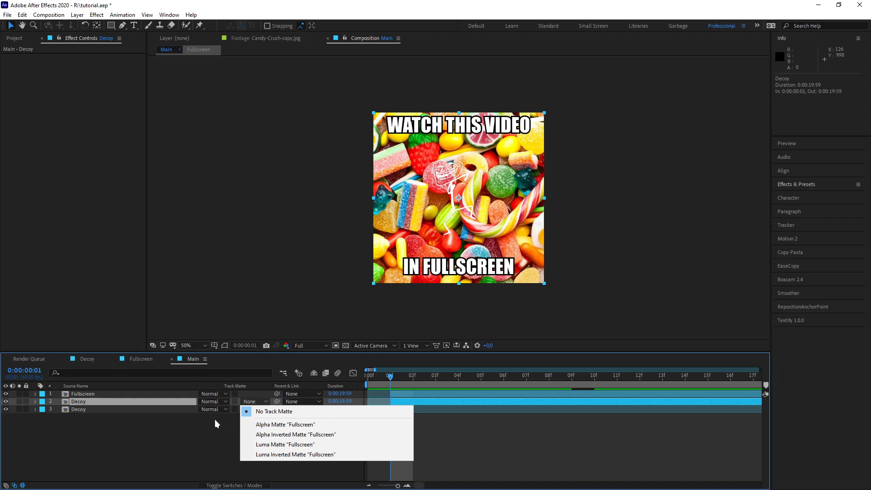
left_click(261, 414)
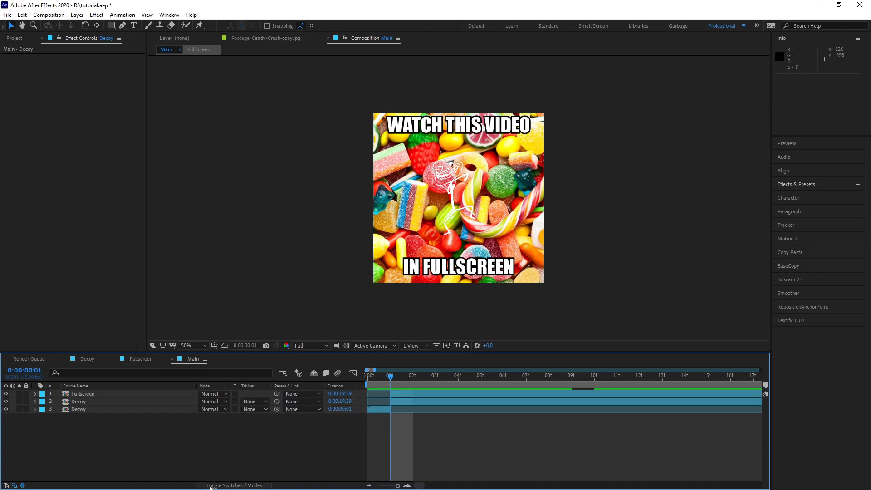
left_click(210, 486)
left_click(210, 486)
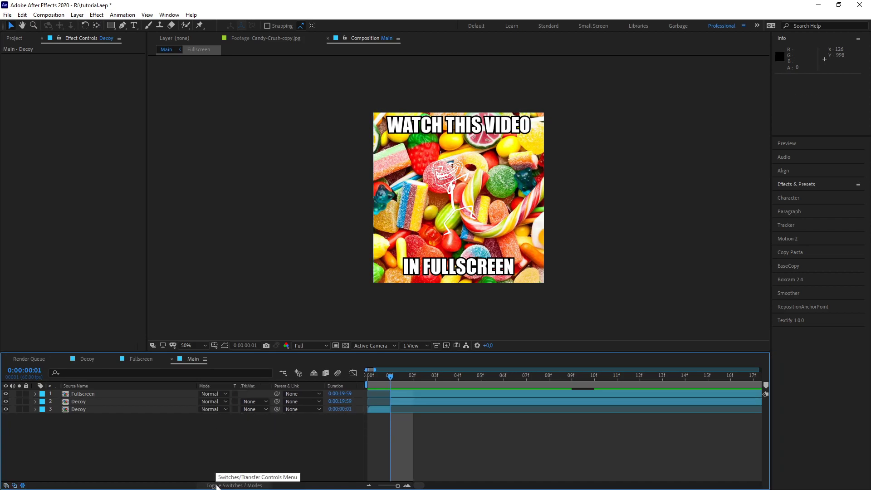
left_click(258, 405)
left_click(281, 422)
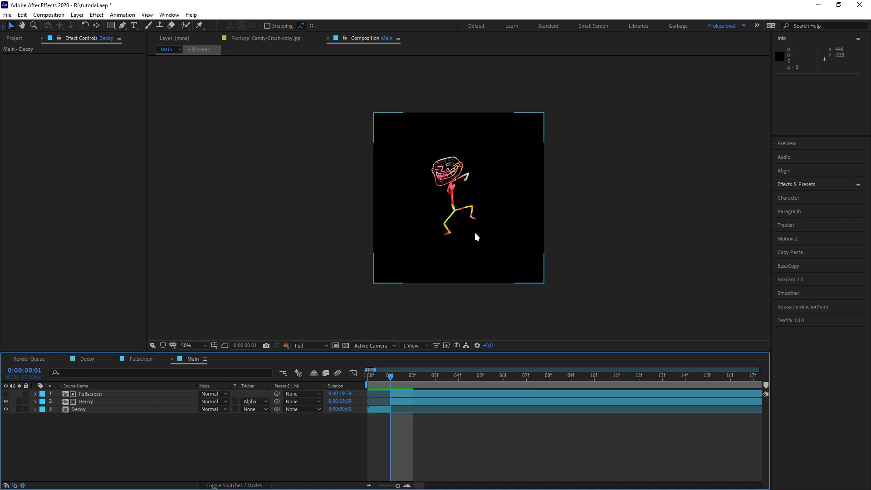
Preview the Main comp and compare the candy first frame with the troll frames
key("space")
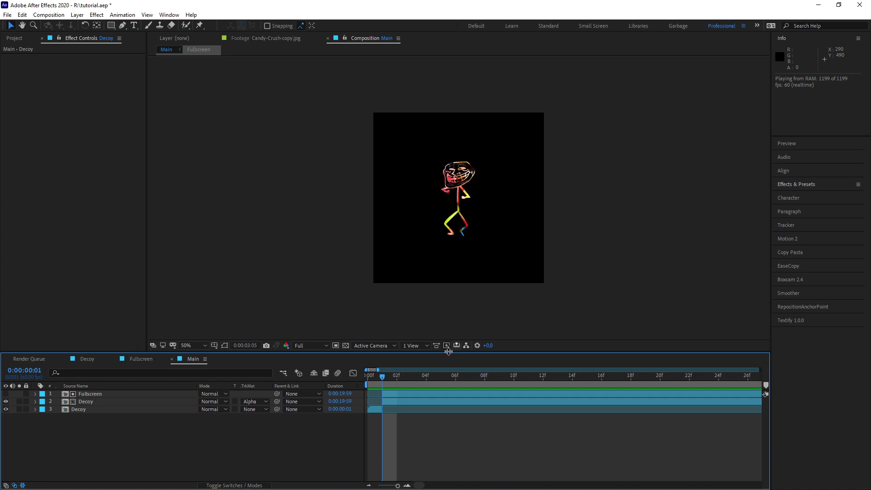
key("space")
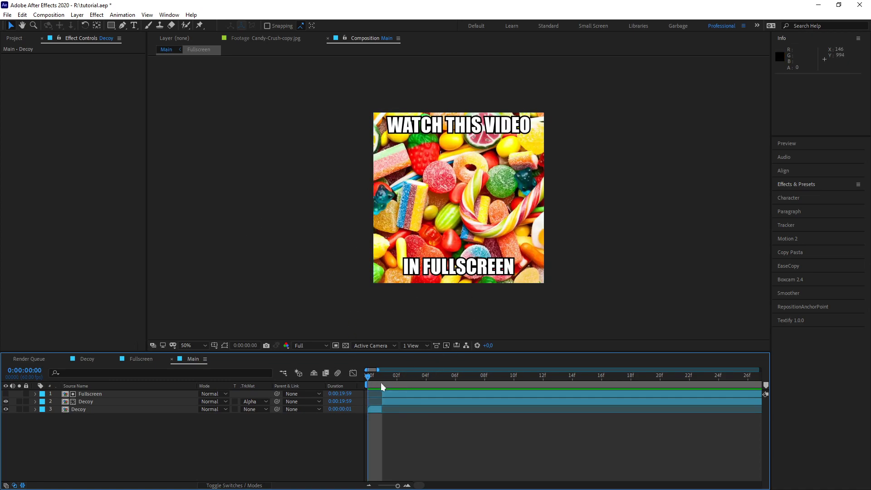
left_click(382, 385)
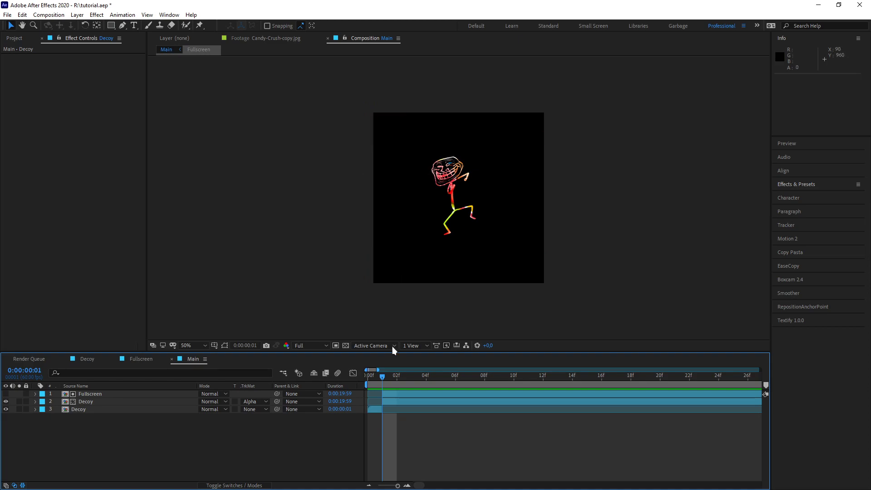
mouse_move(384, 381)
left_mouse_down()
mouse_move(370, 380)
mouse_move(427, 380)
mouse_move(397, 380)
left_mouse_up()
mouse_move(368, 405)
left_mouse_down()
mouse_move(413, 404)
mouse_move(368, 404)
left_mouse_up()
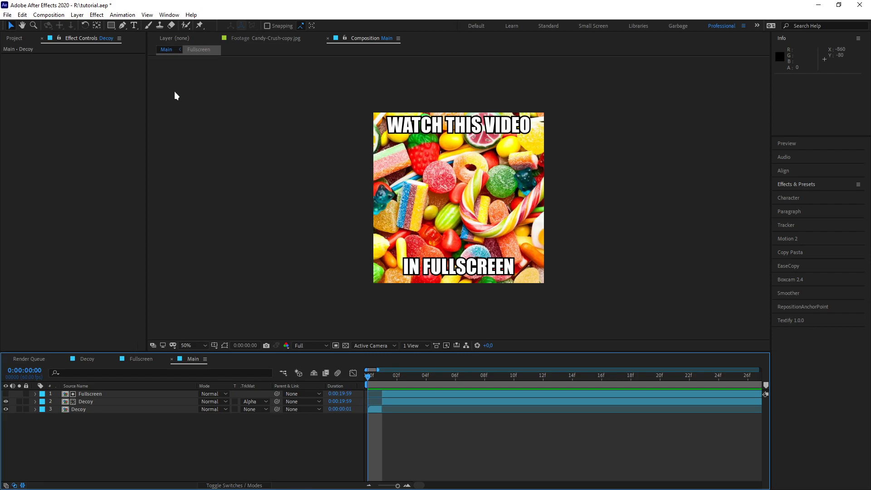
left_click(8, 40)
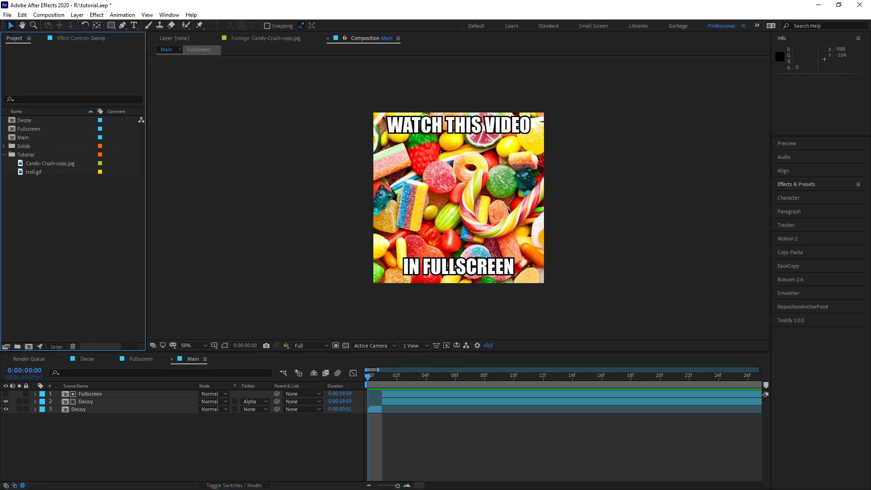
Queue the Main composition in Media Encoder and set its export format to WebM (Main.webm)
key("ctrl+alt+m")
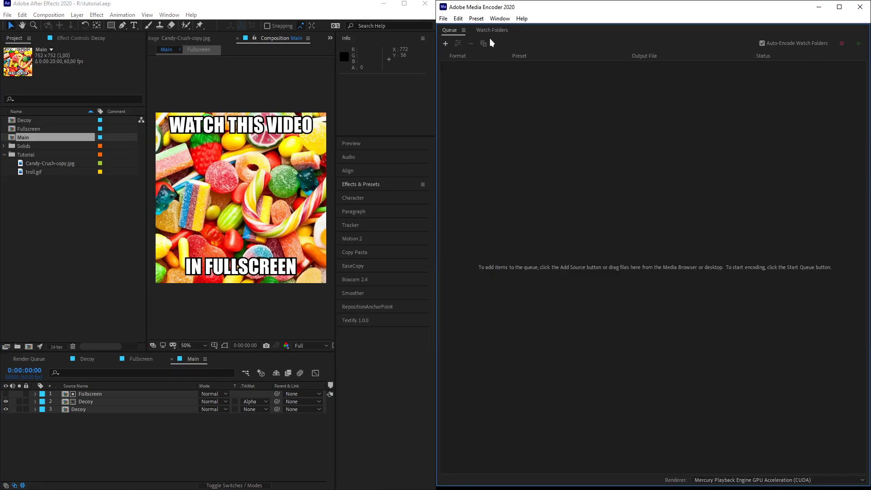
left_click_drag(34, 137, 81, 141)
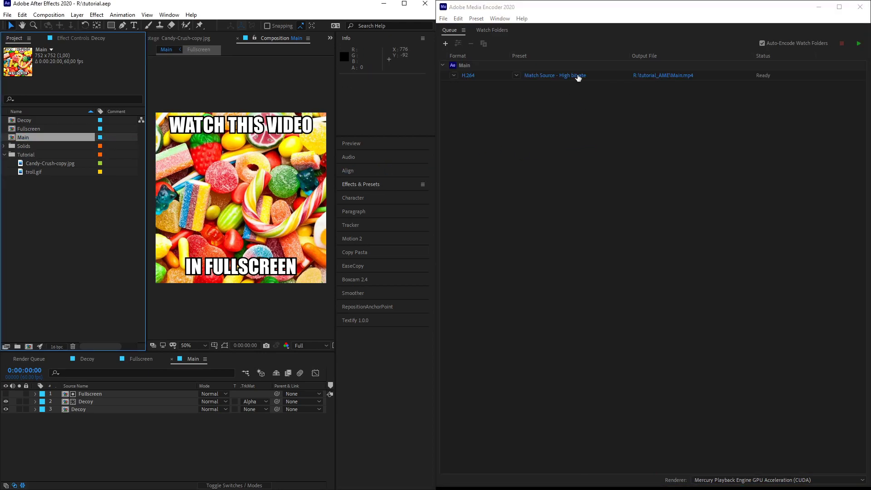
left_click(578, 75)
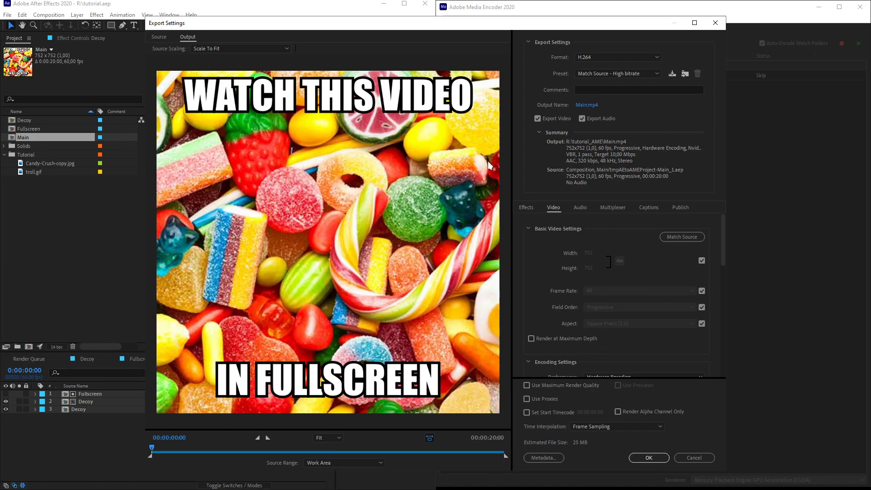
left_click(609, 58)
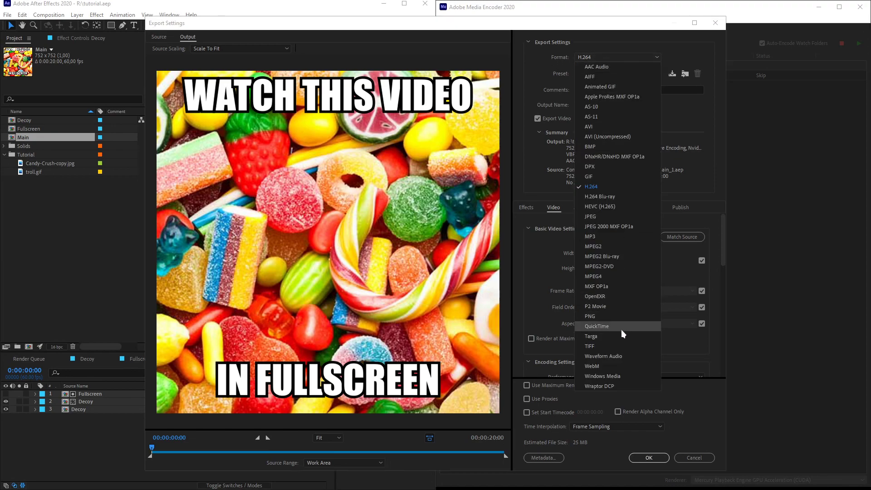
key("Escape")
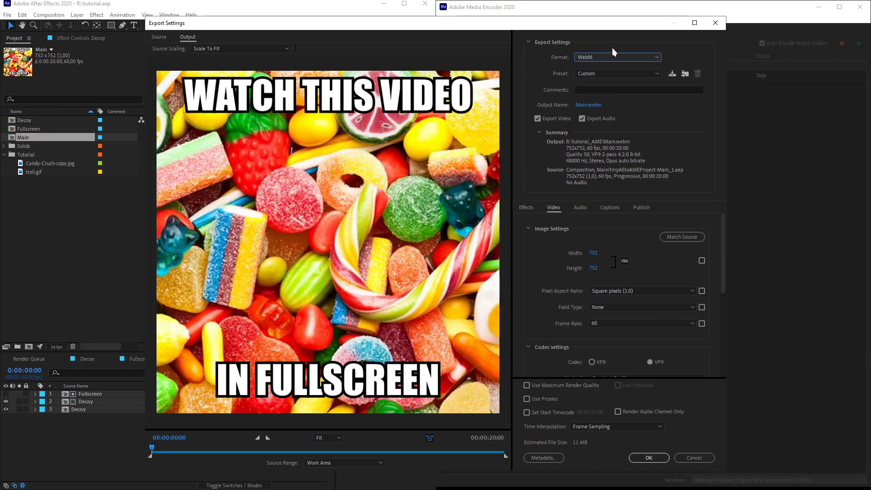
key("alt+Tab")
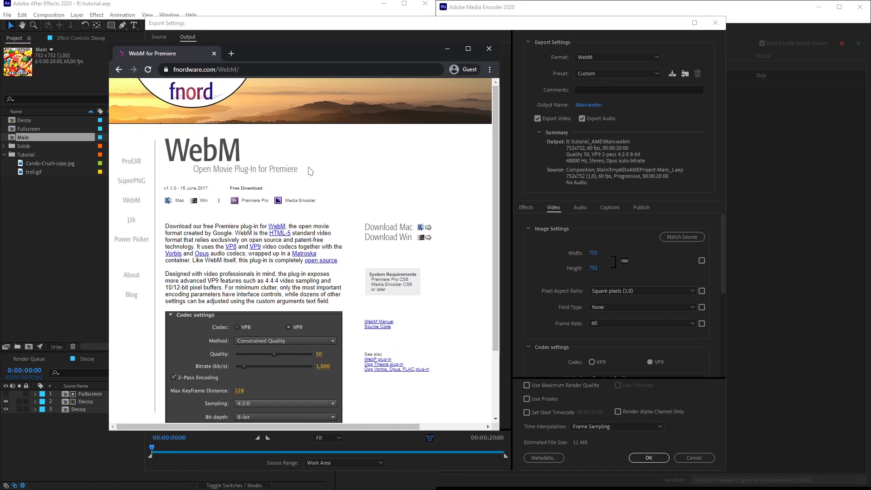
Close the fnordware WebM plug-in page and return to Media Encoder's export settings
scroll(283, 261, "down", 2)
scroll(283, 262, "up", 2)
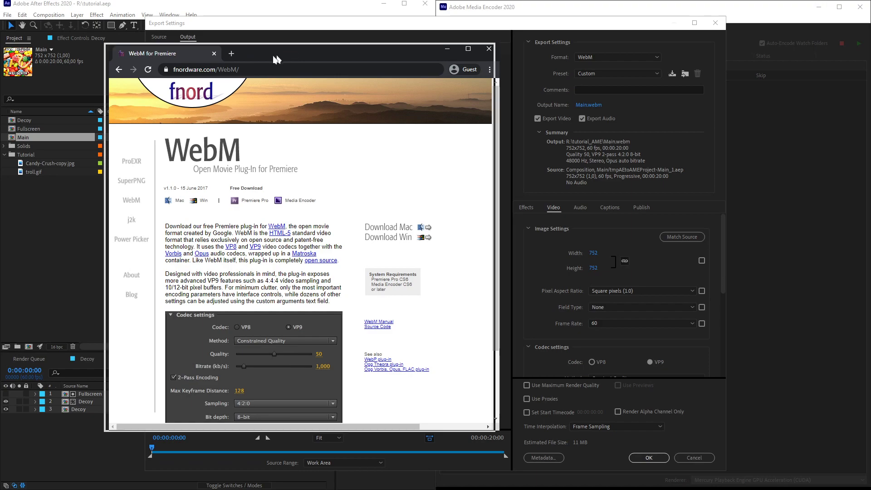
key("alt+Tab")
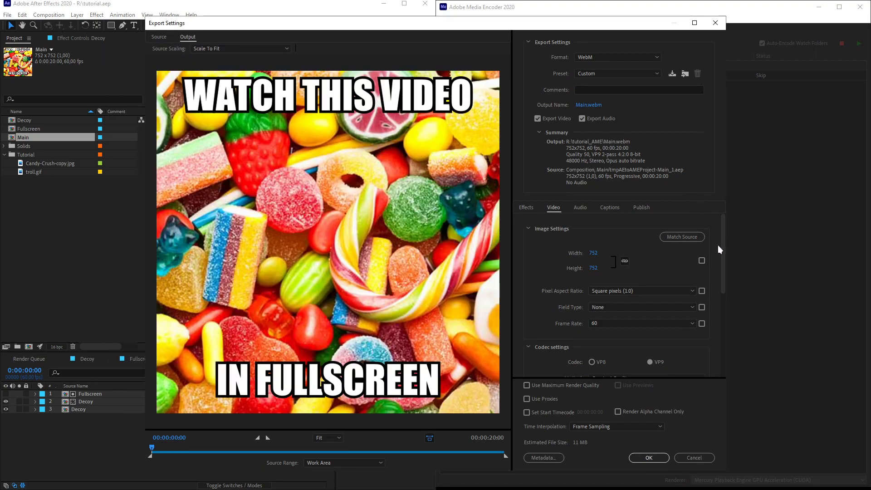
Set the WebM codec to VP9 with Variable Bitrate encoding and include an alpha channel
left_click_drag(723, 244, 717, 301)
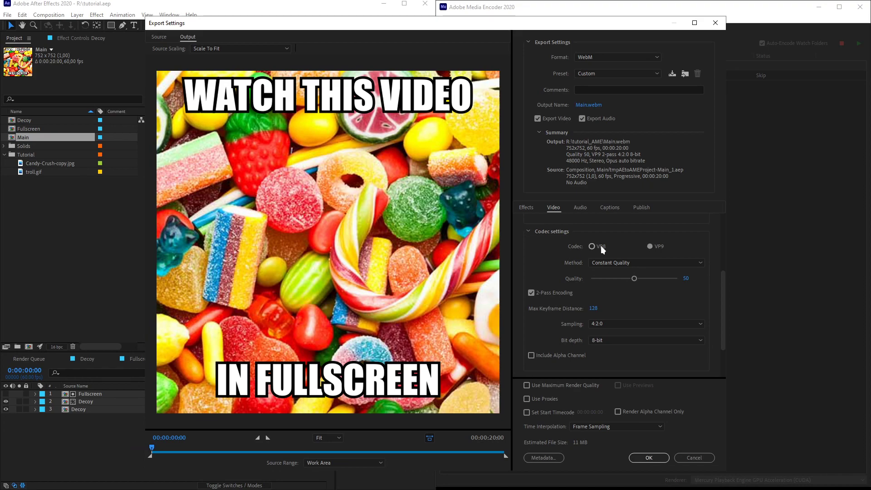
left_click(654, 245)
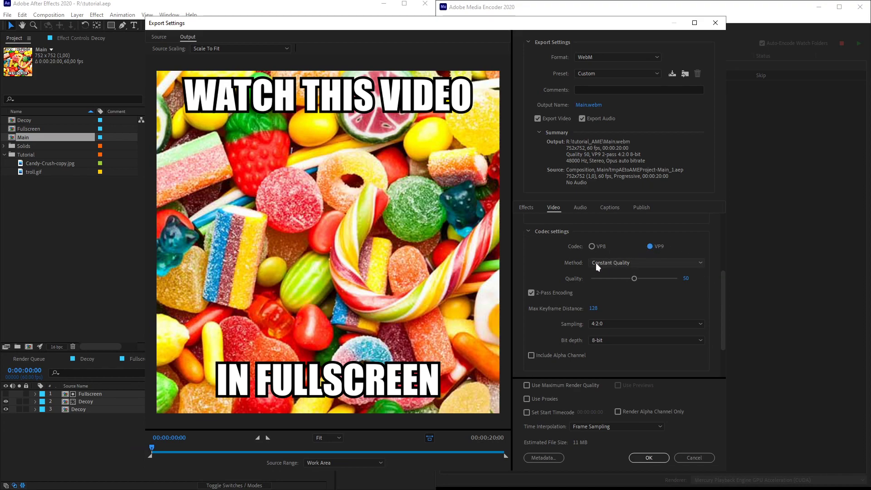
left_click(620, 263)
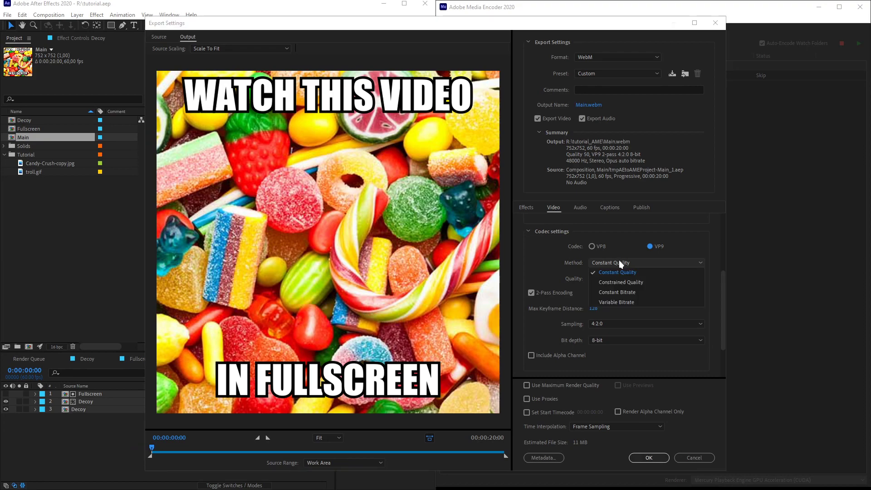
left_click(618, 300)
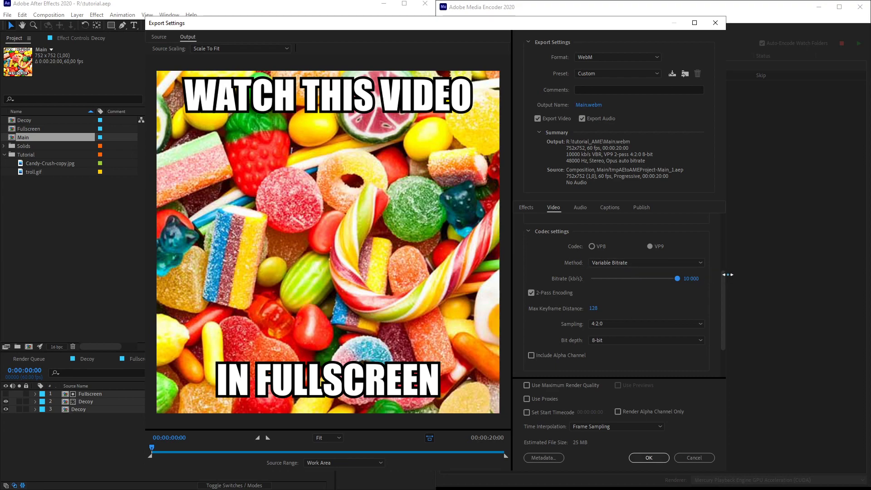
left_click_drag(722, 279, 718, 307)
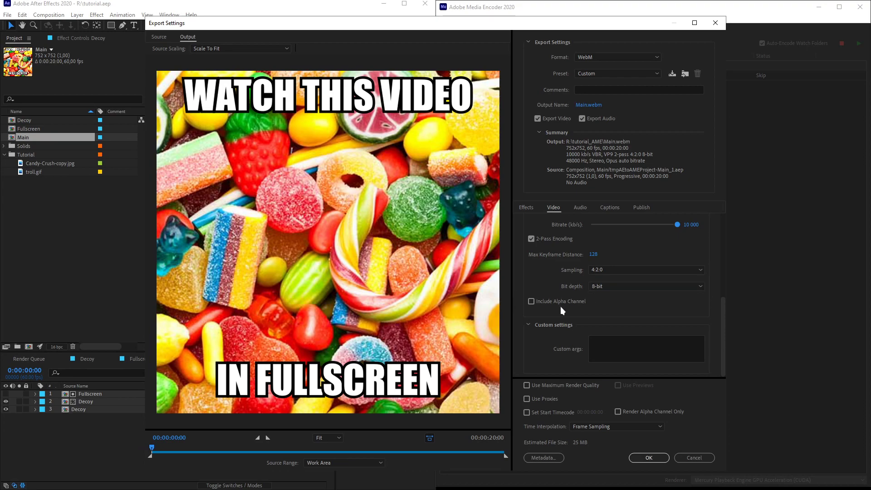
left_click(531, 302)
Confirm the export settings and encode Main to Main.webm
left_click(649, 457)
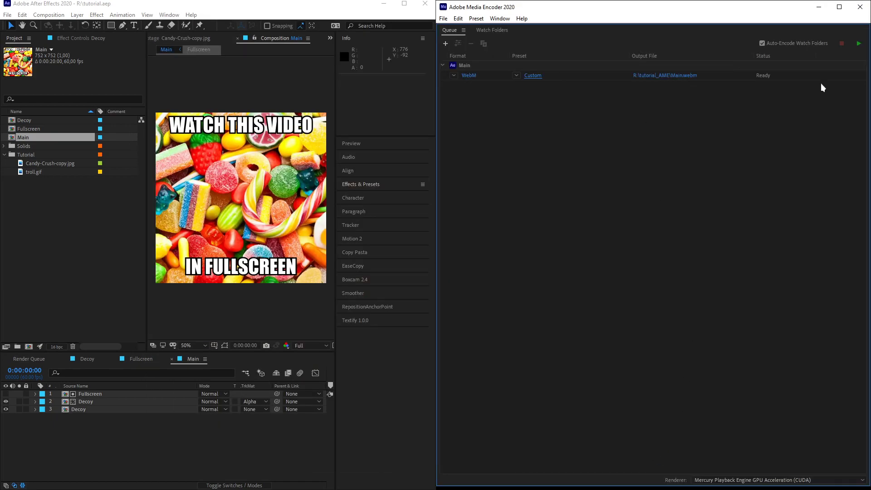
left_click(858, 45)
key("alt+Tab")
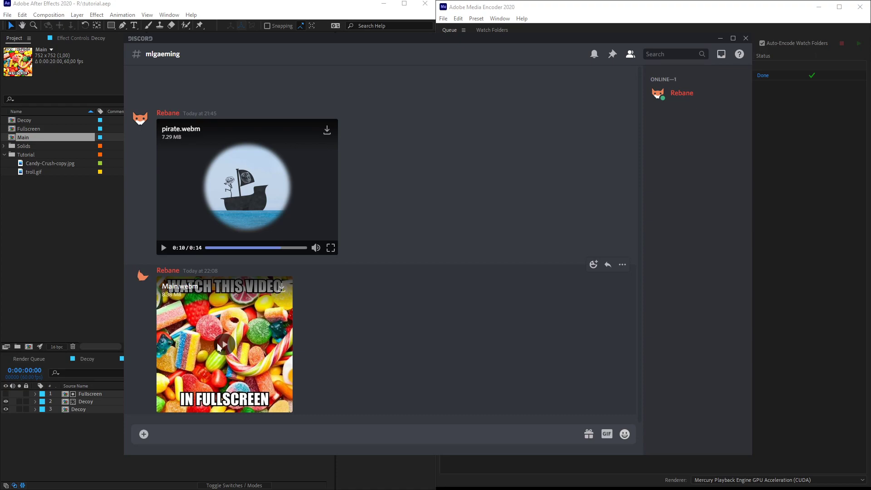
Play the posted Main.webm fullscreen in Discord to reveal the hidden troll animation
left_click(219, 343)
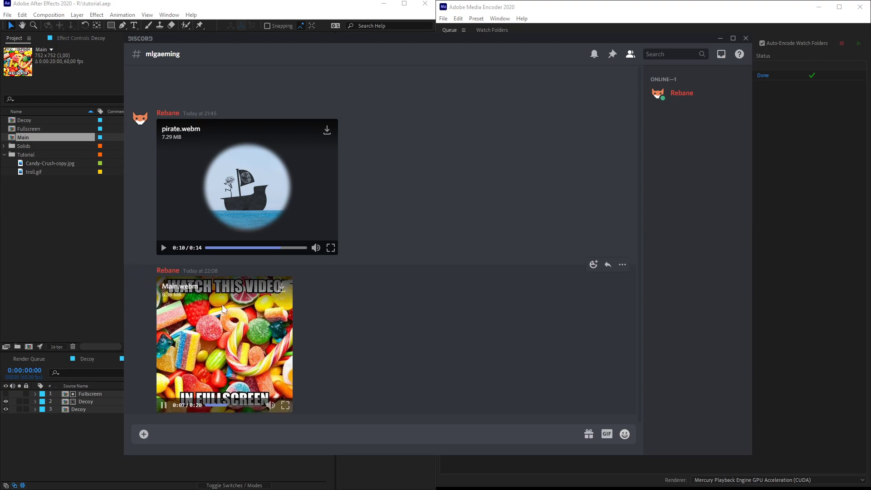
left_click(285, 405)
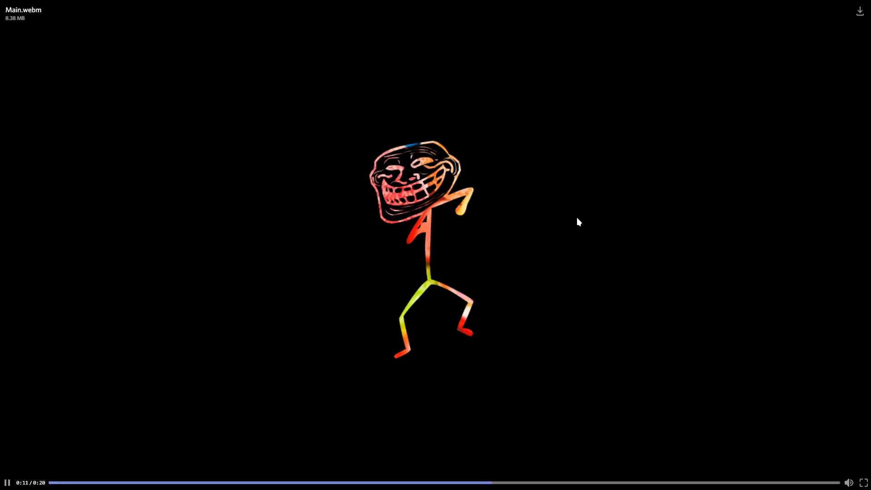
key("Escape")
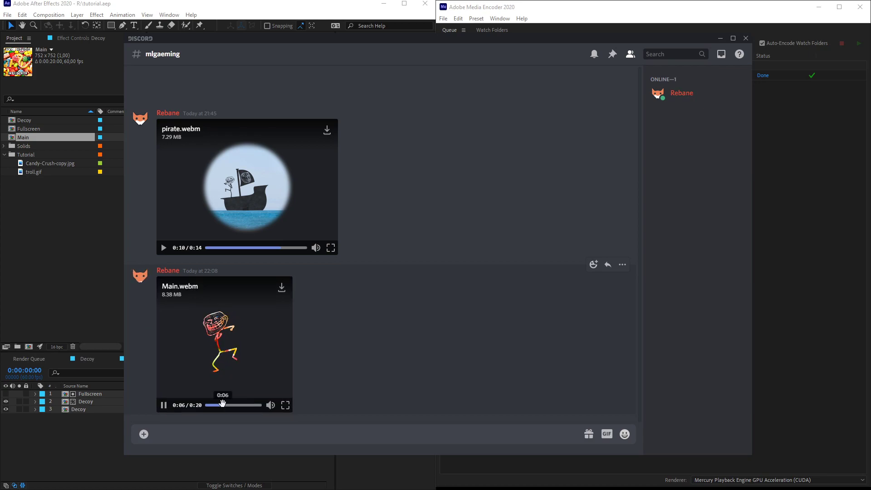
Scrub Main.webm back and pause it at 0:02 on the dancing troll
left_click(217, 404)
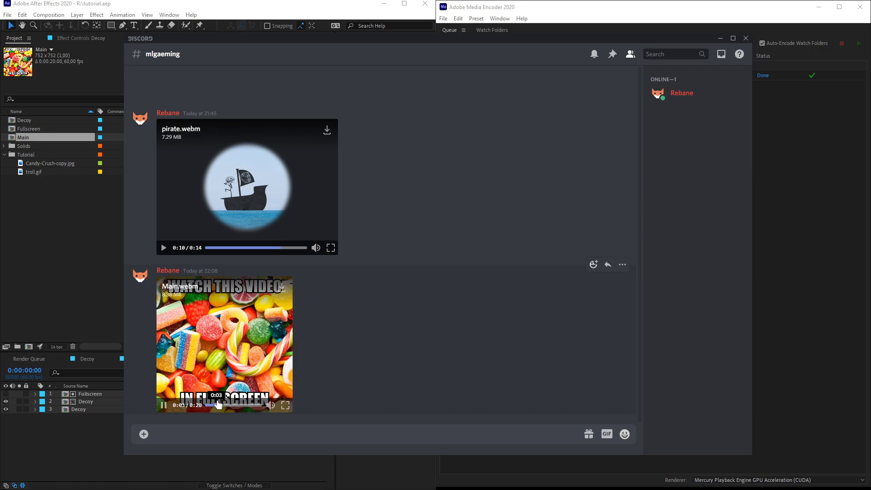
left_click(219, 384)
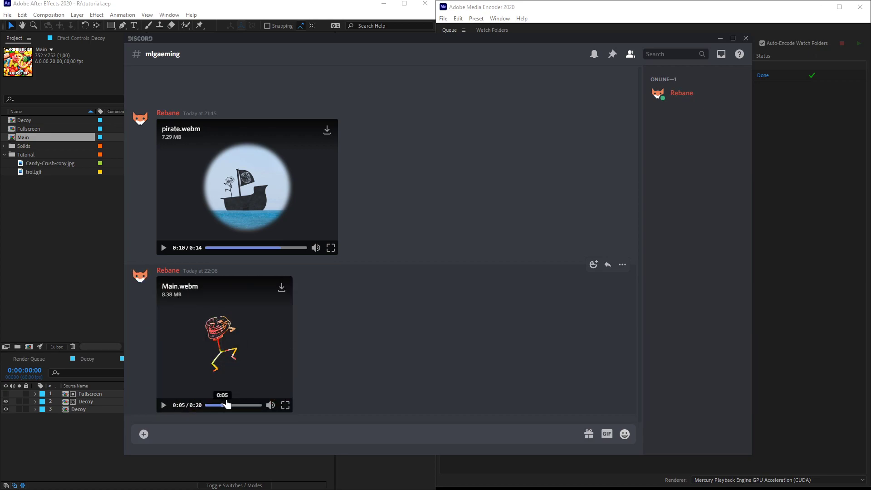
left_click(212, 405)
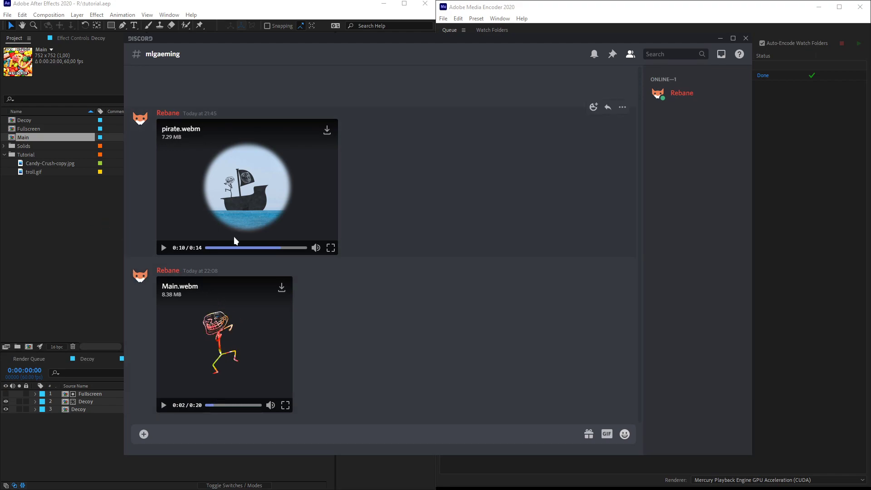